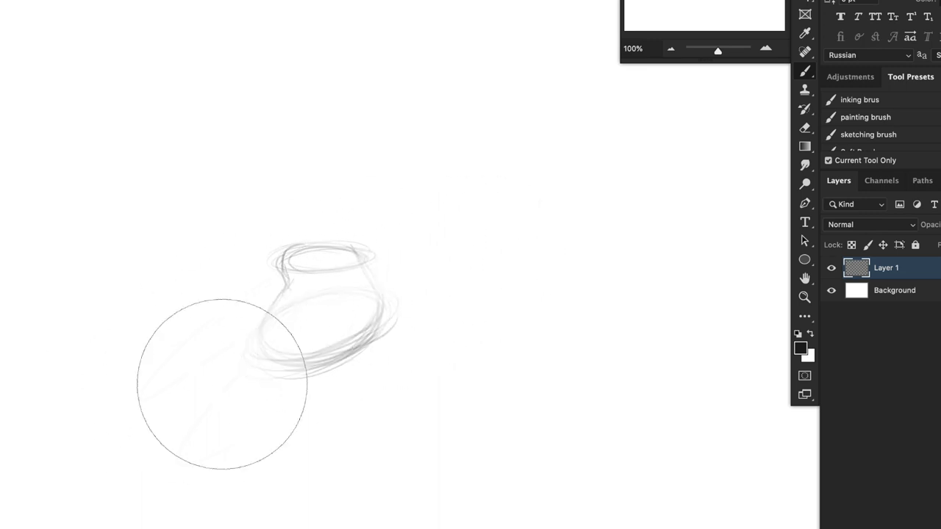
Sketch a rounded ankle dome above the foot's upper ellipse, with two lower-leg lines and the ankle bones on both sides.
drag(284, 257, 342, 222)
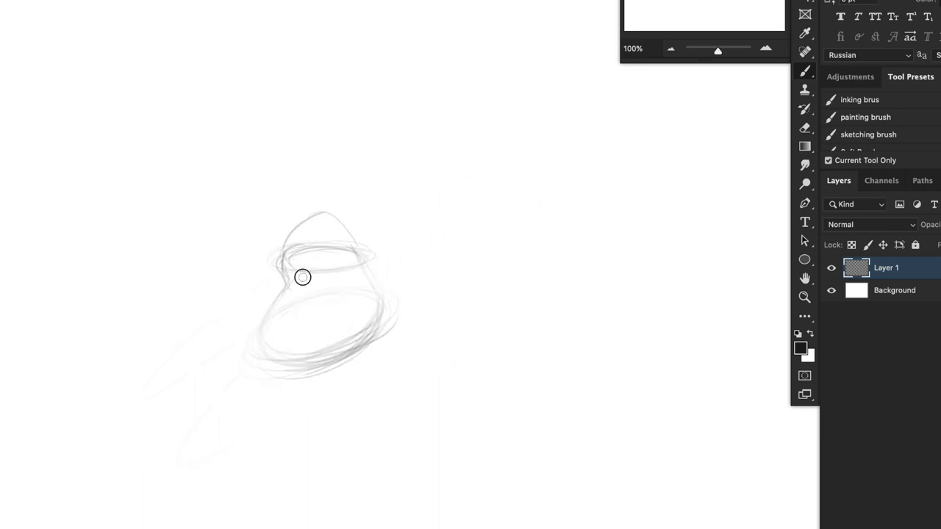
drag(302, 277, 332, 279)
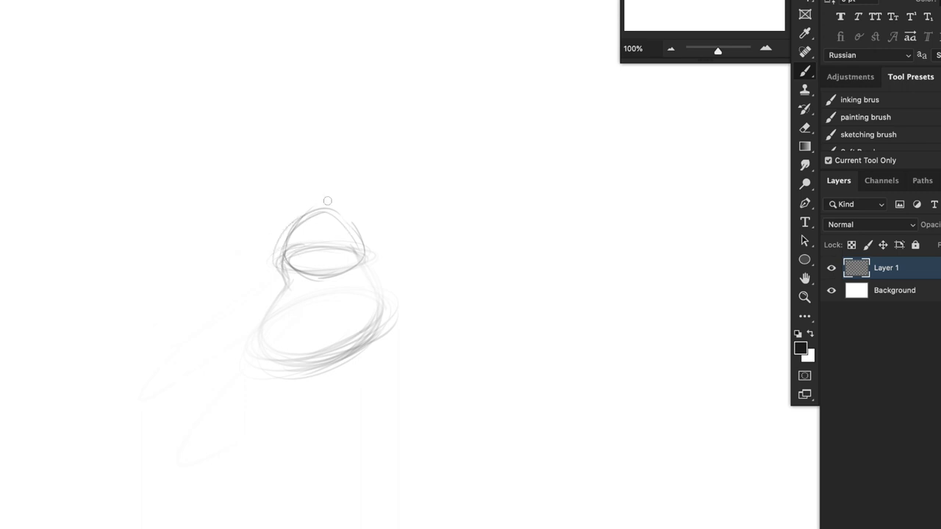
mouse_move(307, 115)
mouse_down()
mouse_move(288, 235)
mouse_move(292, 155)
mouse_up()
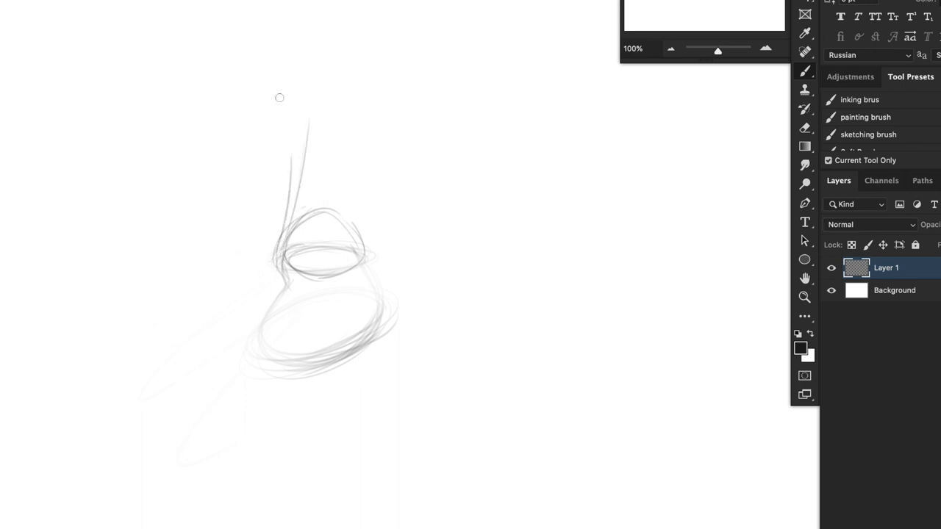
drag(356, 107, 363, 246)
mouse_move(298, 236)
mouse_down()
mouse_move(348, 228)
mouse_move(370, 204)
mouse_up()
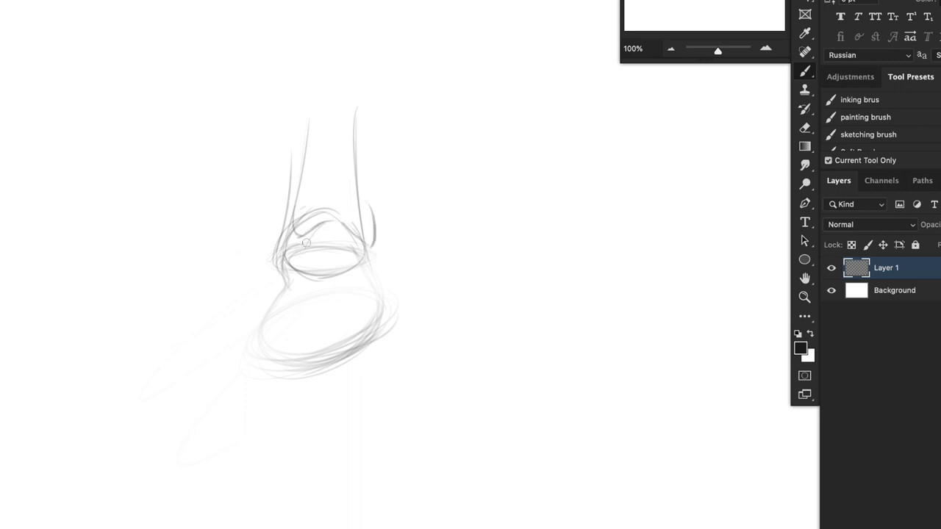
mouse_move(344, 255)
mouse_down()
mouse_move(324, 224)
mouse_move(308, 230)
mouse_move(331, 251)
mouse_move(292, 257)
mouse_move(322, 239)
mouse_move(357, 246)
mouse_up()
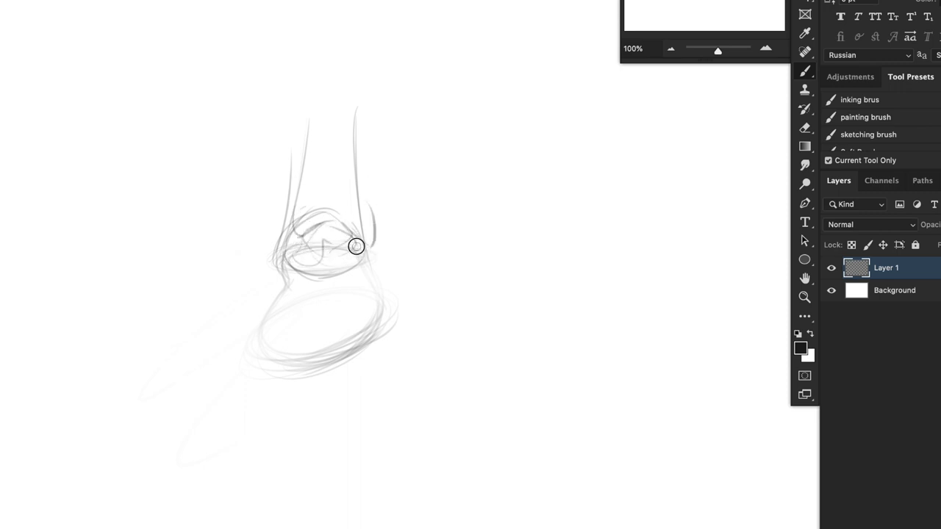
Sketch the foot's flaring sides down to an ellipse at the ball, with a rounded big toe and a block for the other toes.
mouse_move(316, 220)
mouse_down()
mouse_move(273, 327)
mouse_move(303, 338)
mouse_move(360, 313)
mouse_up()
drag(276, 313, 370, 345)
drag(272, 338, 389, 339)
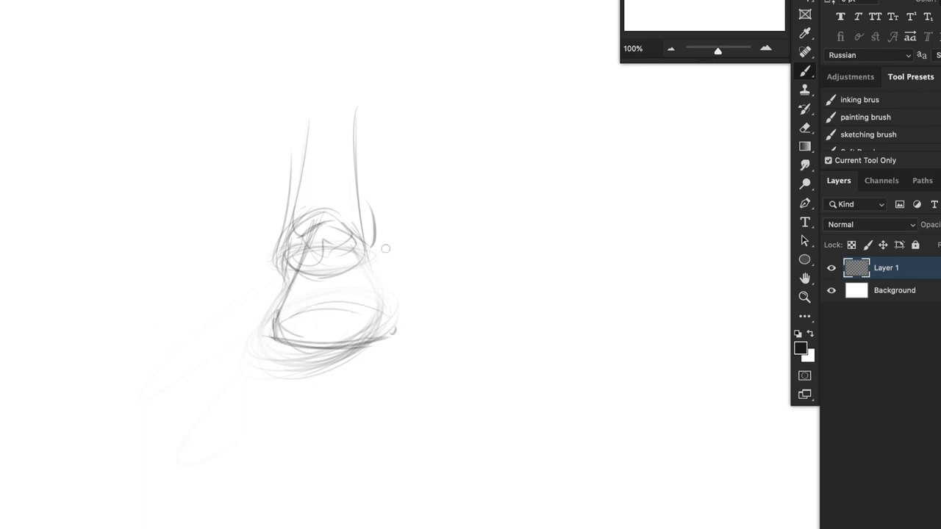
mouse_move(365, 246)
mouse_down()
mouse_move(393, 319)
mouse_move(256, 359)
mouse_move(311, 334)
mouse_move(392, 338)
mouse_move(394, 364)
mouse_move(403, 357)
mouse_move(396, 368)
mouse_move(325, 370)
mouse_up()
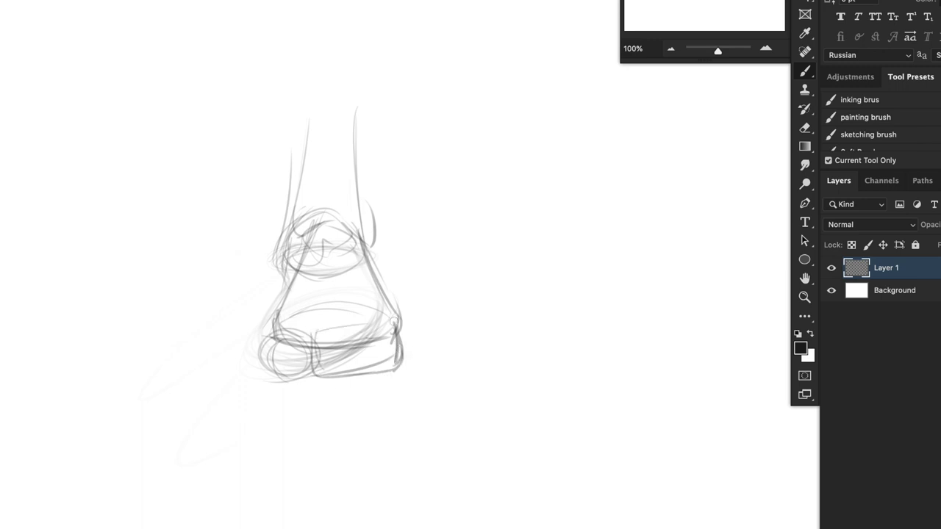
Reinforce the big toe and toe block, and add cross-section ellipses around the ball of the foot and the ankle.
drag(313, 334, 405, 324)
mouse_move(265, 342)
mouse_down()
mouse_move(261, 361)
mouse_move(301, 375)
mouse_up()
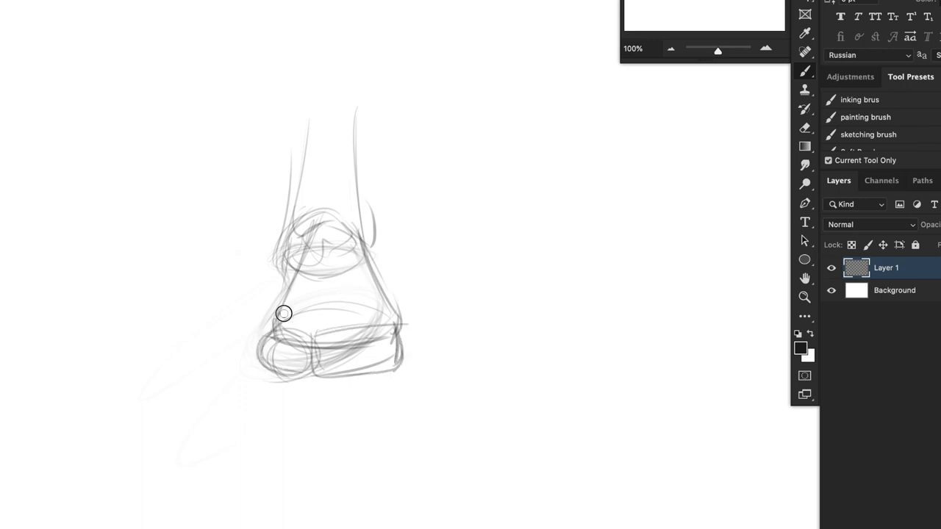
mouse_move(283, 314)
mouse_down()
mouse_move(408, 317)
mouse_move(340, 360)
mouse_move(296, 302)
mouse_move(318, 312)
mouse_move(303, 305)
mouse_move(312, 301)
mouse_up()
drag(279, 340, 271, 323)
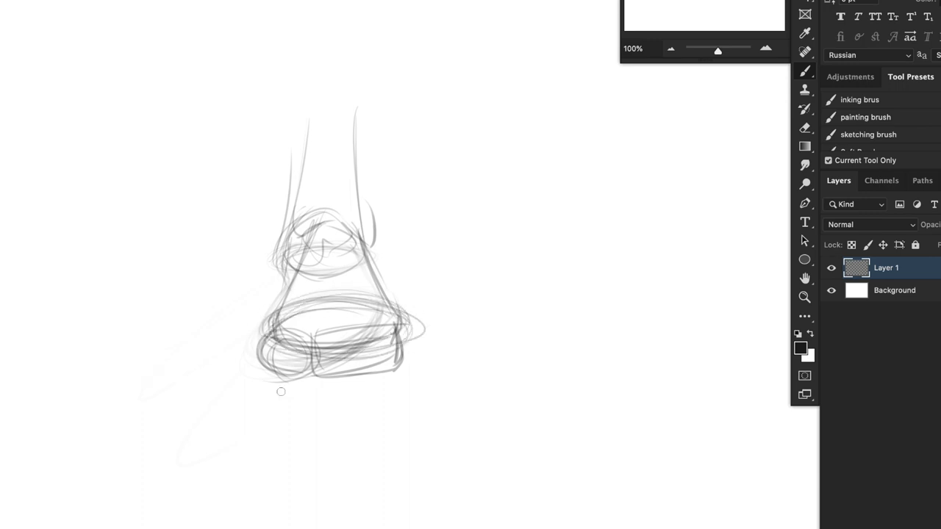
mouse_move(369, 267)
mouse_down()
mouse_move(345, 246)
mouse_move(283, 271)
mouse_up()
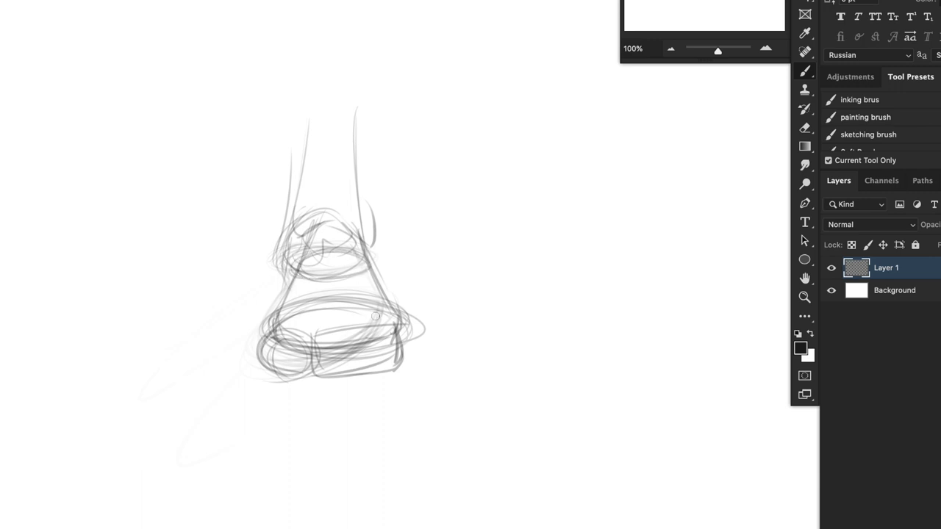
Fade the whole foot construction sketch with a much larger soft brush.
key(bracketright)
key(bracketright)
key(bracketright)
key(bracketright)
key(bracketright)
key(bracketright)
key(bracketright)
key(bracketright)
key(bracketright)
key(bracketright)
mouse_move(387, 278)
mouse_down()
mouse_move(372, 222)
mouse_move(352, 210)
mouse_up()
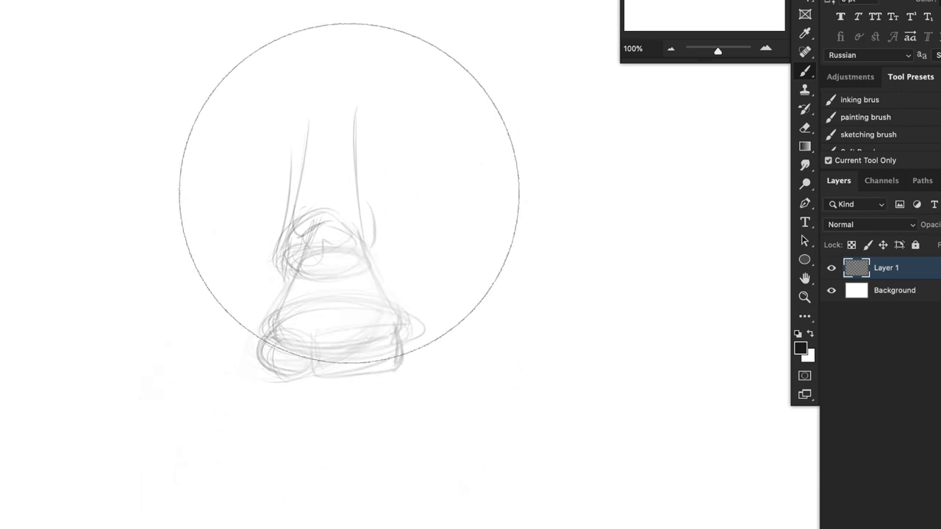
With a small brush, darken both lower-leg contours and ankle bones, and draw the arch across the front of the ankle.
key(bracketleft)
key(bracketleft)
key(bracketleft)
key(bracketleft)
key(bracketleft)
key(bracketleft)
mouse_move(296, 107)
mouse_down()
mouse_move(282, 256)
mouse_move(293, 212)
mouse_move(281, 243)
mouse_move(288, 263)
mouse_move(295, 203)
mouse_up()
key(bracketleft)
key(bracketleft)
key(bracketleft)
drag(283, 250, 293, 268)
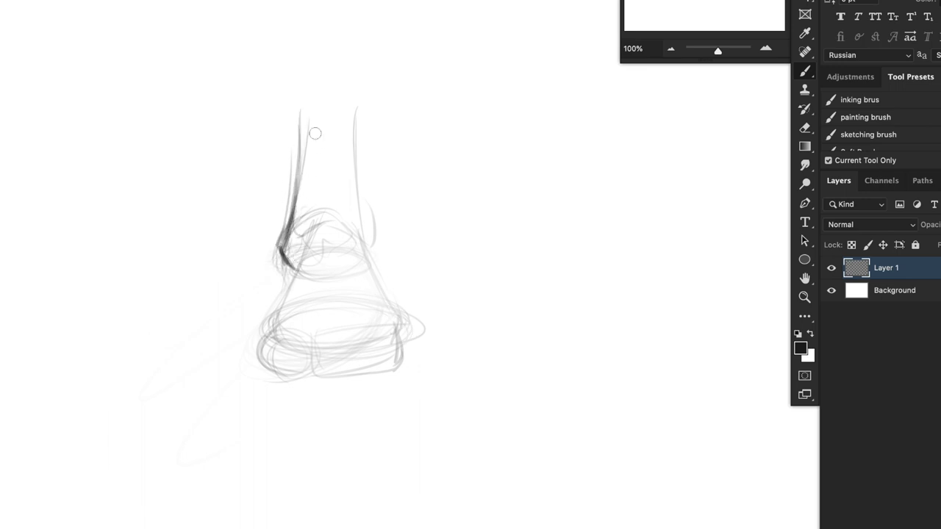
drag(358, 129, 370, 258)
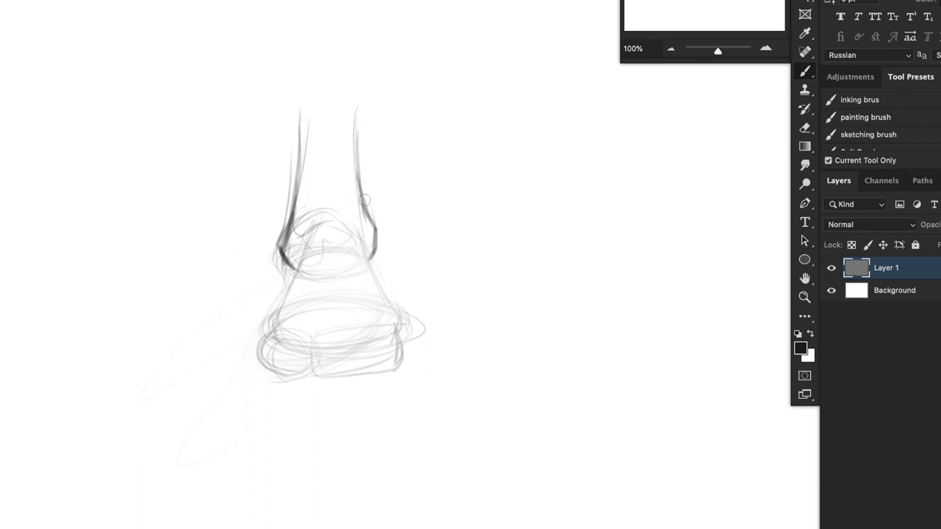
mouse_move(364, 198)
mouse_down()
mouse_move(381, 240)
mouse_move(379, 225)
mouse_move(371, 258)
mouse_up()
mouse_move(291, 224)
mouse_down()
mouse_move(281, 248)
mouse_move(353, 258)
mouse_up()
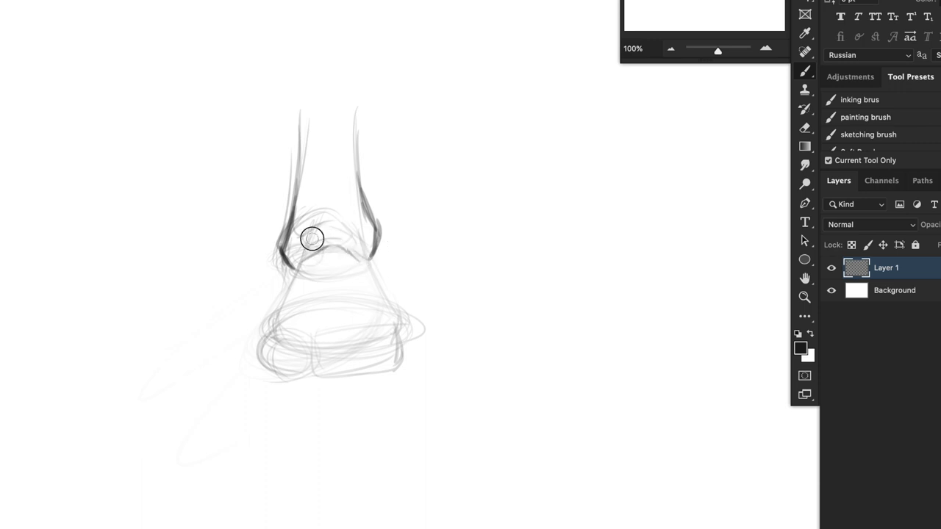
Draw the foot's side contours, curved and lengthwise contour lines over the instep, and a dark front edge above the toes.
drag(307, 250, 276, 305)
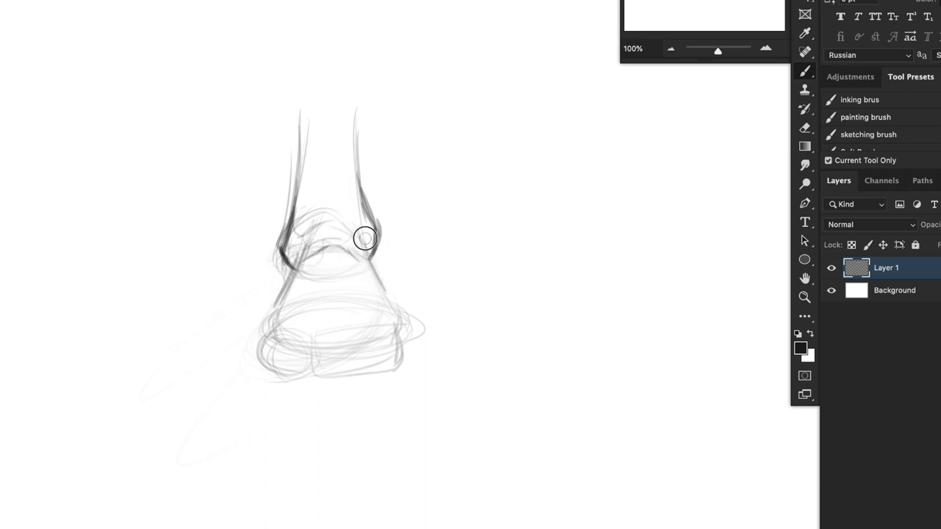
mouse_move(298, 280)
mouse_down()
mouse_move(336, 265)
mouse_move(293, 271)
mouse_move(369, 255)
mouse_up()
mouse_move(283, 311)
mouse_down()
mouse_move(329, 280)
mouse_move(384, 311)
mouse_up()
drag(343, 234, 341, 332)
drag(331, 225, 332, 323)
drag(286, 285, 272, 346)
mouse_move(279, 352)
mouse_down()
mouse_move(384, 357)
mouse_move(413, 313)
mouse_up()
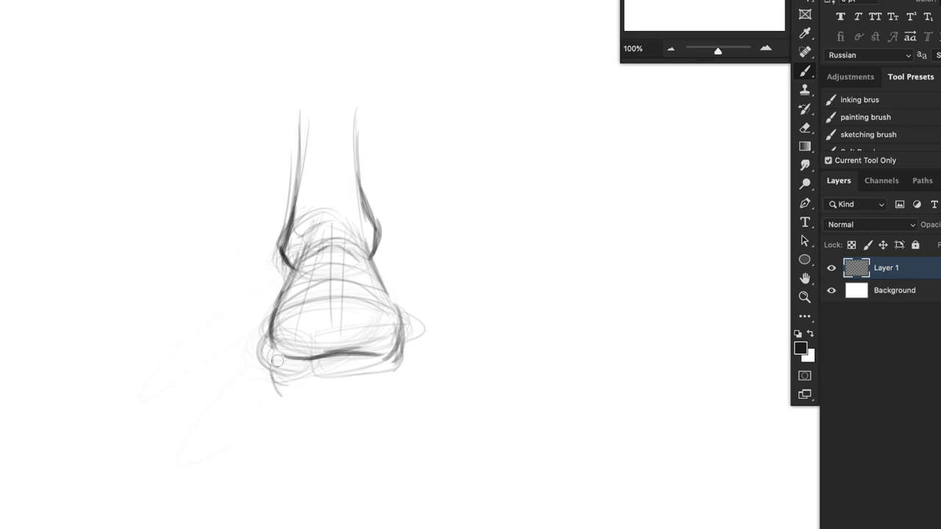
Redraw the toes lower down as a rounded big toe, a separate second toe and a block for the remaining toes.
mouse_move(276, 361)
mouse_down()
mouse_move(284, 403)
mouse_move(314, 384)
mouse_move(298, 360)
mouse_move(304, 382)
mouse_move(279, 401)
mouse_move(284, 367)
mouse_move(249, 401)
mouse_move(318, 408)
mouse_up()
mouse_move(316, 368)
mouse_down()
mouse_move(328, 408)
mouse_move(371, 389)
mouse_move(405, 388)
mouse_move(321, 391)
mouse_move(340, 381)
mouse_up()
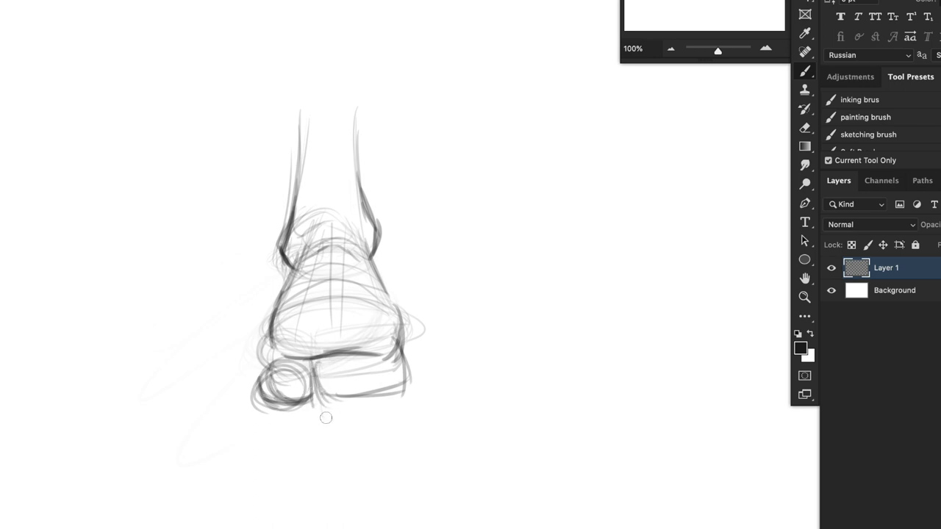
mouse_move(317, 374)
mouse_down()
mouse_move(322, 411)
mouse_move(339, 419)
mouse_up()
mouse_move(341, 362)
mouse_down()
mouse_move(344, 422)
mouse_move(344, 381)
mouse_up()
mouse_move(270, 401)
mouse_down()
mouse_move(301, 414)
mouse_move(312, 389)
mouse_move(311, 405)
mouse_up()
mouse_move(278, 413)
mouse_down()
mouse_move(325, 409)
mouse_move(315, 397)
mouse_move(322, 420)
mouse_move(335, 425)
mouse_move(344, 375)
mouse_move(358, 409)
mouse_move(350, 401)
mouse_move(408, 385)
mouse_up()
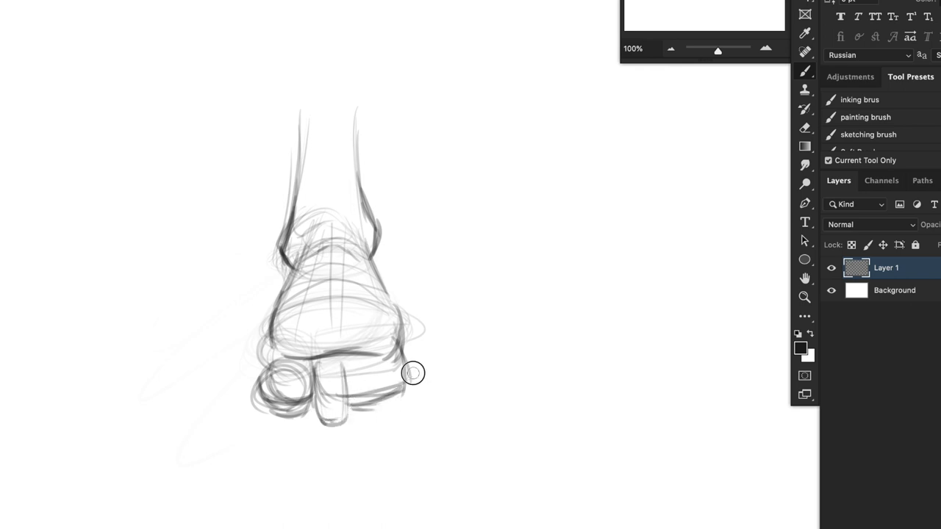
drag(413, 353, 405, 389)
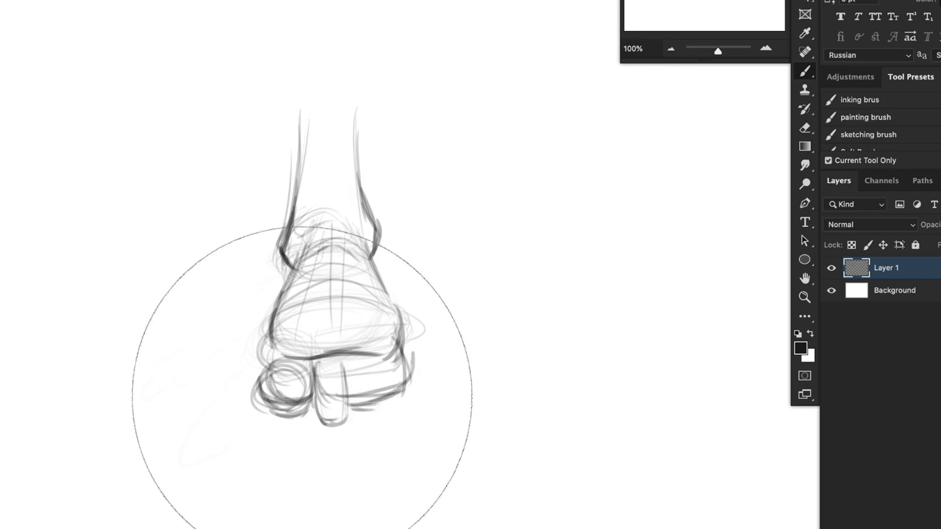
Fade the toe sketch with a large brush and draw five knuckle circles across the ball of the foot with a smaller one.
drag(281, 406, 309, 400)
mouse_move(282, 360)
mouse_down()
mouse_move(259, 392)
mouse_move(342, 401)
mouse_move(351, 414)
mouse_move(434, 386)
mouse_up()
mouse_move(301, 361)
mouse_down()
mouse_move(342, 354)
mouse_move(351, 342)
mouse_move(282, 327)
mouse_move(290, 353)
mouse_move(309, 344)
mouse_move(288, 328)
mouse_move(295, 318)
mouse_up()
key([)
key([)
key([)
key([)
key([)
key([)
mouse_move(315, 348)
mouse_down()
mouse_move(341, 347)
mouse_move(327, 329)
mouse_move(309, 347)
mouse_move(316, 354)
mouse_move(307, 349)
mouse_move(338, 342)
mouse_move(339, 355)
mouse_move(359, 356)
mouse_move(361, 343)
mouse_move(372, 356)
mouse_move(383, 344)
mouse_move(335, 343)
mouse_move(339, 355)
mouse_move(380, 346)
mouse_up()
key([)
key([)
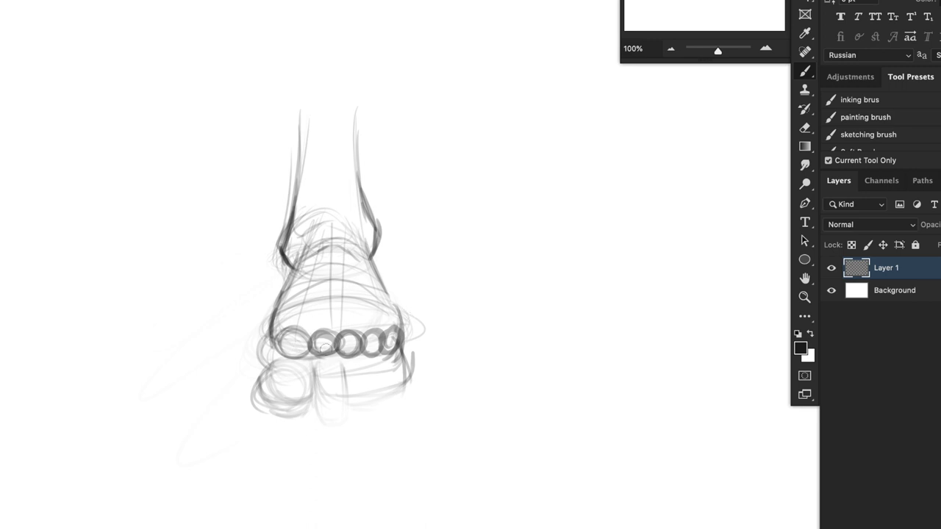
mouse_move(282, 351)
mouse_down()
mouse_move(331, 336)
mouse_move(323, 343)
mouse_move(355, 343)
mouse_move(354, 332)
mouse_move(375, 330)
mouse_move(371, 353)
mouse_move(393, 334)
mouse_up()
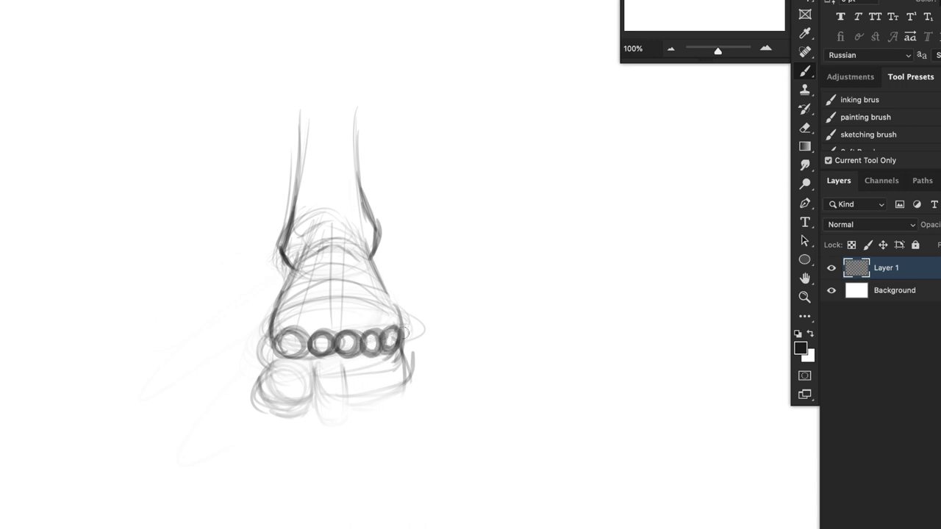
Outline the five individual toes extending forward from the knuckle circles.
mouse_move(310, 351)
mouse_down()
mouse_move(341, 337)
mouse_move(398, 365)
mouse_move(294, 397)
mouse_move(307, 359)
mouse_up()
drag(277, 336, 274, 369)
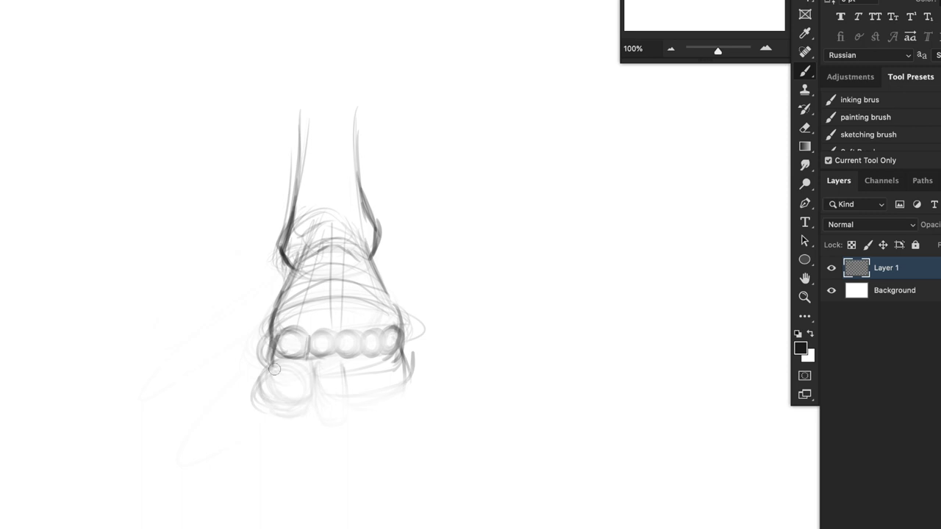
mouse_move(275, 328)
mouse_down()
mouse_move(269, 354)
mouse_move(294, 397)
mouse_move(309, 385)
mouse_move(300, 392)
mouse_move(307, 352)
mouse_move(312, 398)
mouse_move(271, 364)
mouse_move(332, 364)
mouse_up()
drag(271, 355, 310, 361)
mouse_move(263, 386)
mouse_down()
mouse_move(309, 398)
mouse_move(331, 341)
mouse_move(308, 348)
mouse_move(317, 329)
mouse_move(306, 342)
mouse_move(317, 338)
mouse_move(320, 397)
mouse_move(321, 377)
mouse_move(340, 392)
mouse_move(320, 392)
mouse_move(337, 359)
mouse_move(331, 389)
mouse_move(370, 345)
mouse_move(388, 388)
mouse_up()
drag(390, 386, 414, 355)
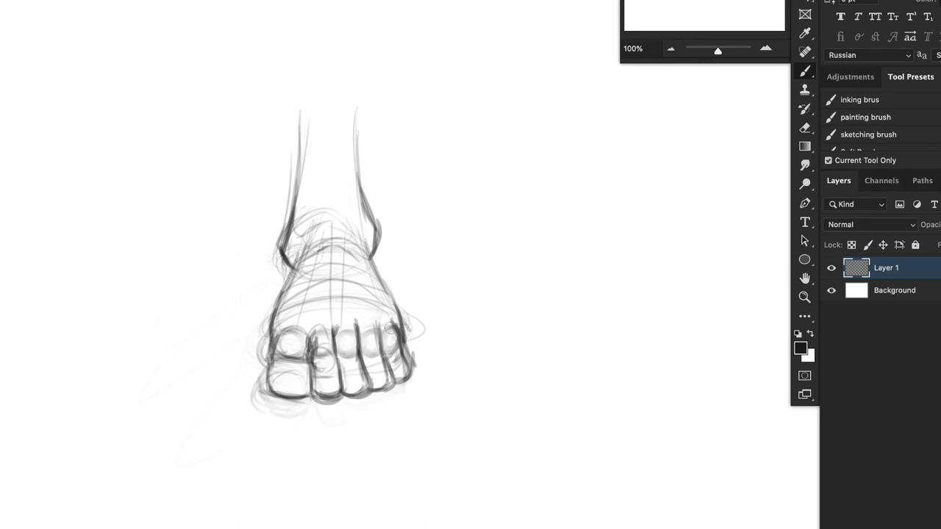
Darken the foot's side contours from ankle to toes, and define the big toe's edge and the tops of the two smallest toes.
drag(283, 266, 301, 257)
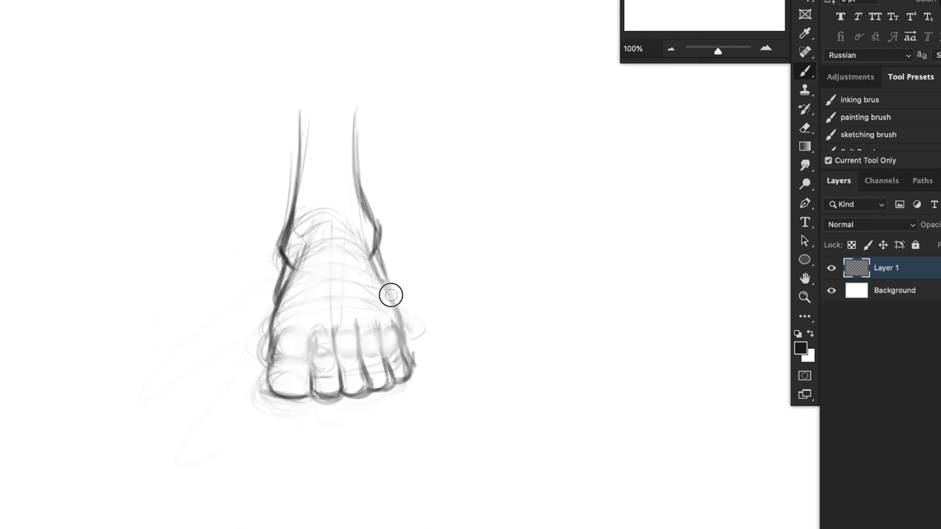
drag(390, 294, 401, 343)
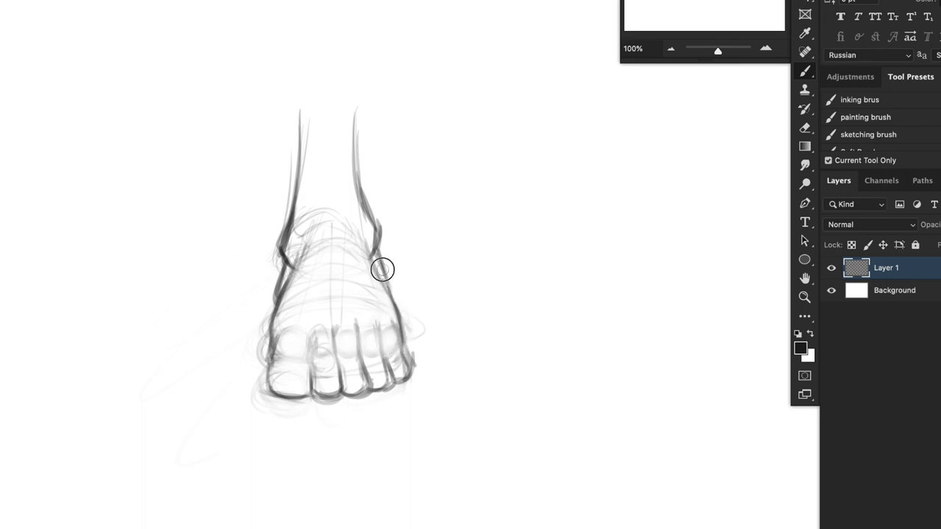
drag(383, 350, 412, 377)
drag(361, 368, 387, 373)
mouse_move(275, 338)
mouse_down()
mouse_move(265, 378)
mouse_move(301, 397)
mouse_up()
drag(384, 285, 403, 331)
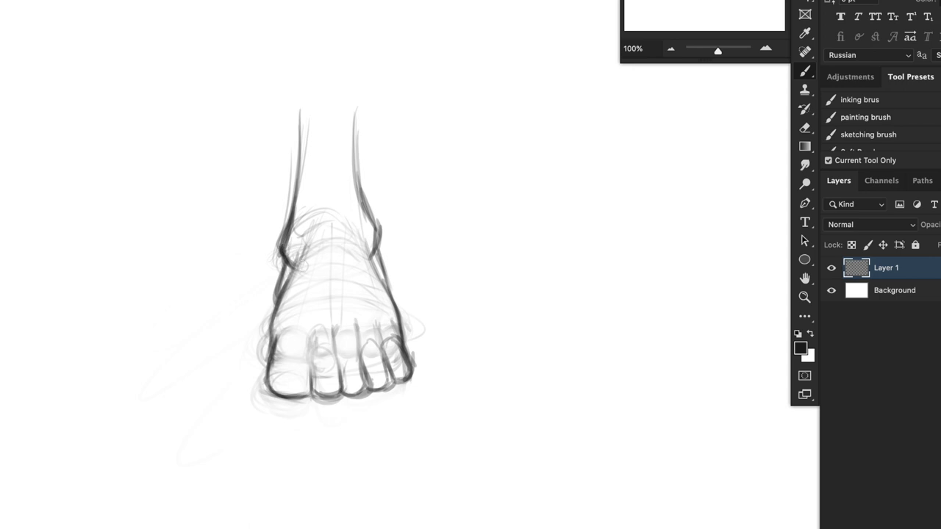
Add toenails and joint creases to all five toes, and strengthen the little toe's outer edge.
drag(292, 277, 311, 242)
mouse_move(272, 392)
mouse_down()
mouse_move(275, 376)
mouse_move(316, 388)
mouse_move(317, 399)
mouse_move(318, 383)
mouse_move(381, 388)
mouse_move(371, 377)
mouse_move(406, 369)
mouse_up()
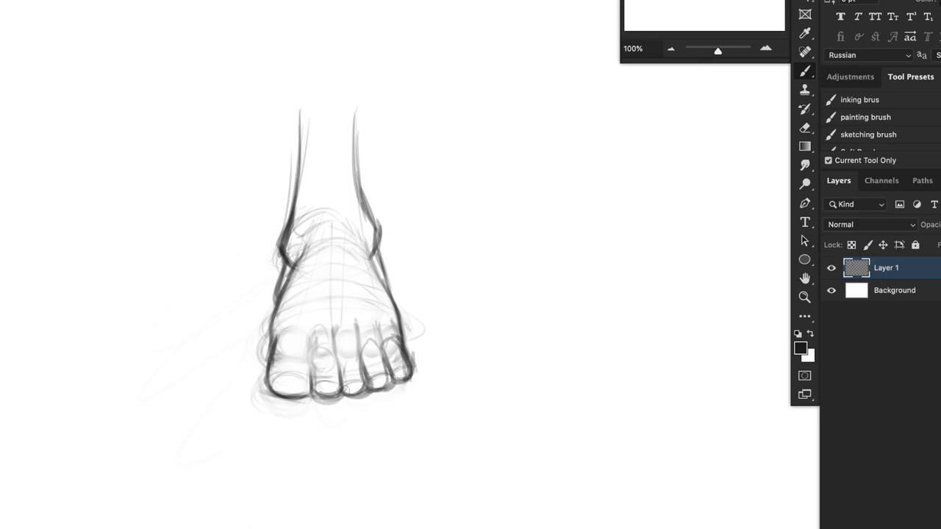
drag(271, 382, 378, 384)
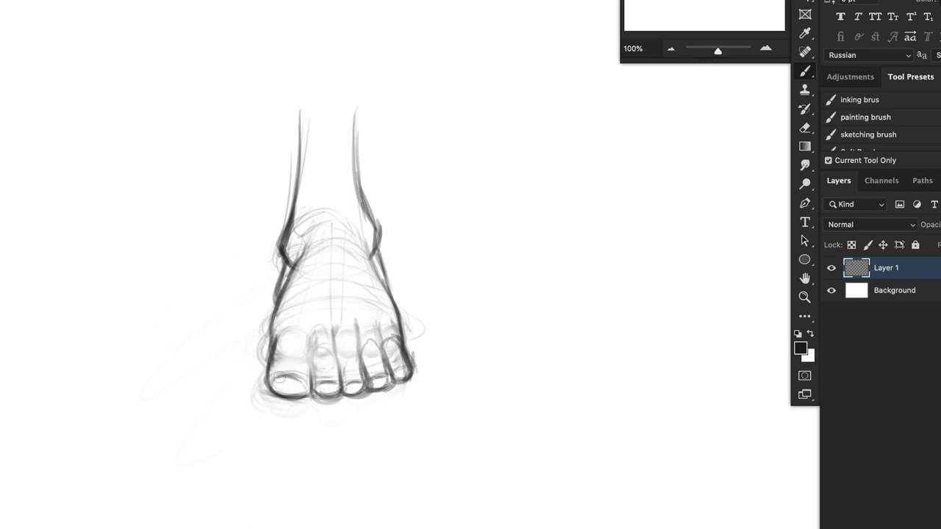
drag(277, 378, 303, 377)
drag(397, 336, 413, 371)
mouse_move(358, 320)
mouse_down()
mouse_move(362, 360)
mouse_move(378, 346)
mouse_move(387, 376)
mouse_move(404, 307)
mouse_up()
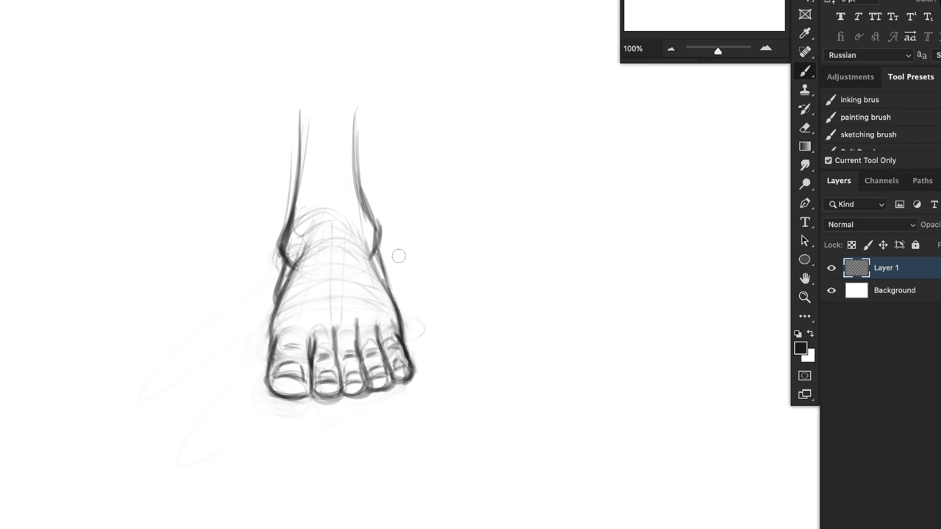
Widen the lower leg with an extra contour line on each side, and touch up the big toe's lower edge.
drag(288, 115, 294, 202)
drag(365, 114, 369, 222)
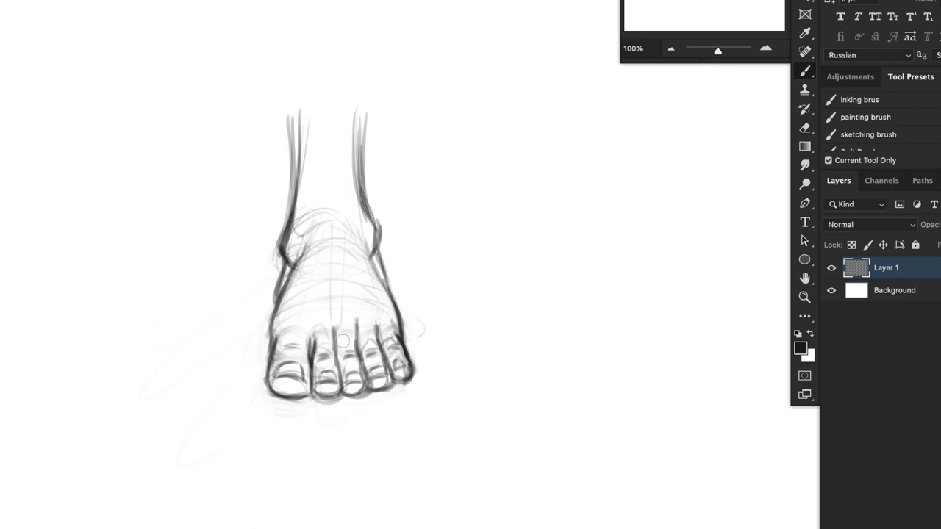
mouse_move(277, 397)
mouse_down()
mouse_move(296, 399)
mouse_move(312, 384)
mouse_up()
Free-transform the foot drawing: move it toward the canvas's left side, rotate it slightly clockwise and enlarge it slightly.
key(super+t)
drag(350, 339, 12, 304)
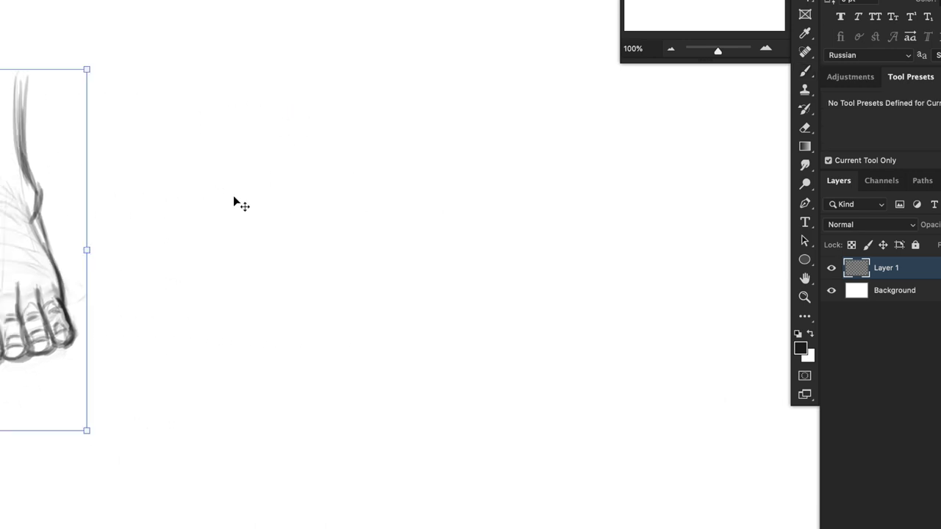
mouse_move(80, 362)
mouse_down()
mouse_move(235, 405)
mouse_move(235, 466)
mouse_move(182, 400)
mouse_up()
drag(185, 461, 186, 463)
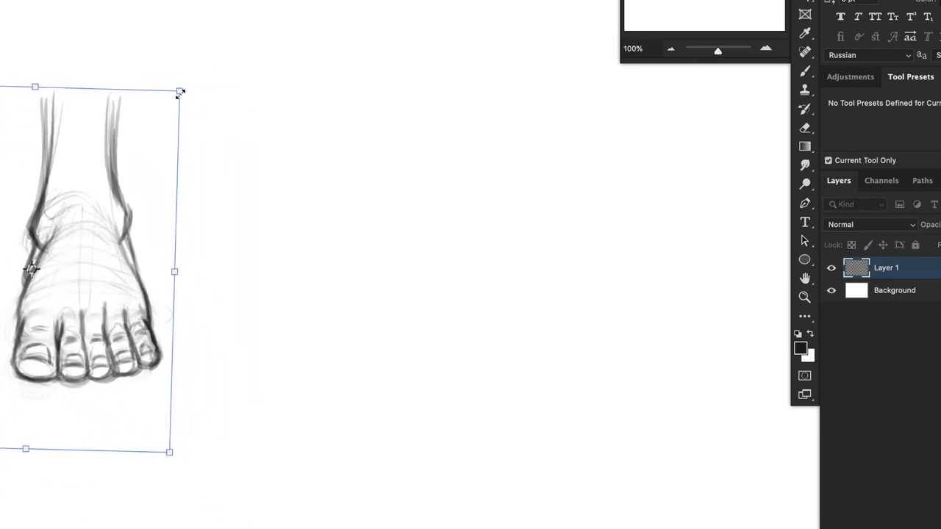
drag(180, 90, 195, 71)
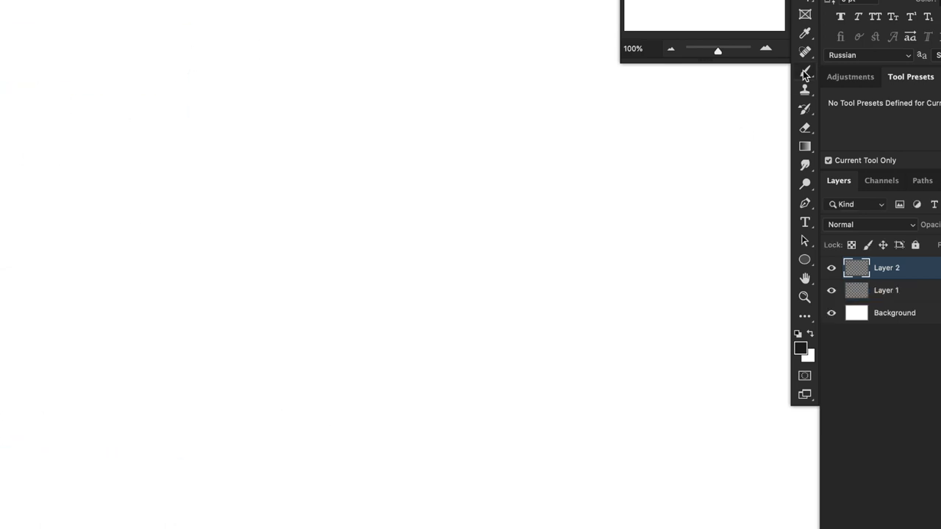
With the Brush tool, sketch flat ellipses for the heel and forefoot, and join them in one side-view footprint outline.
click(804, 74)
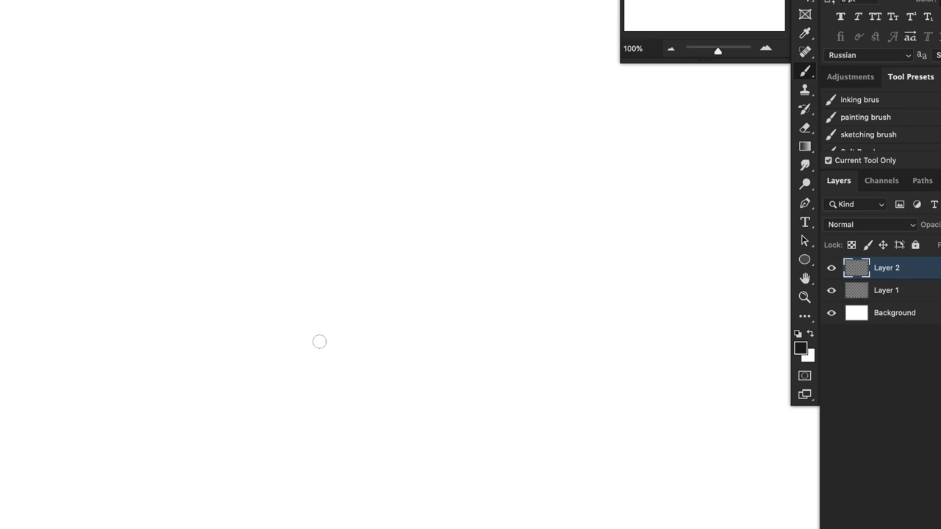
mouse_move(129, 294)
mouse_down()
mouse_move(217, 290)
mouse_move(120, 306)
mouse_move(201, 319)
mouse_move(184, 290)
mouse_move(172, 336)
mouse_up()
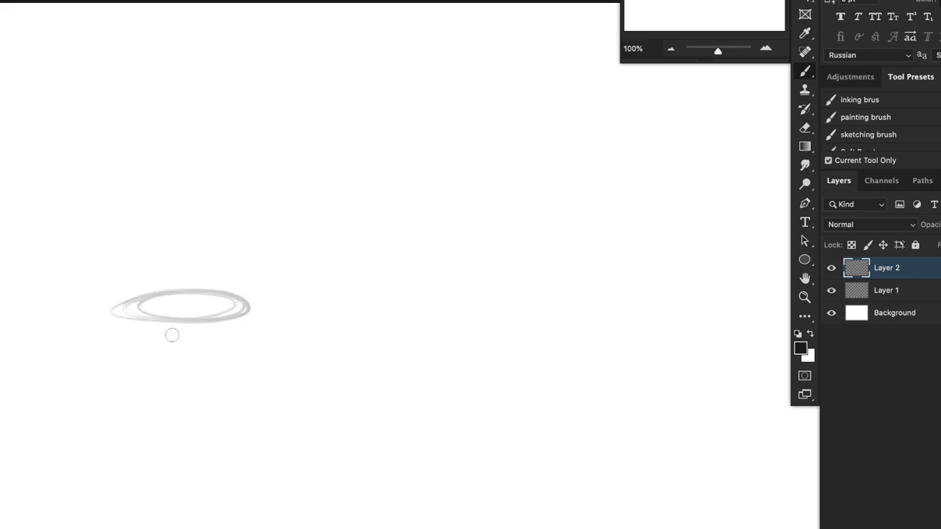
mouse_move(169, 292)
mouse_down()
mouse_move(120, 311)
mouse_move(262, 308)
mouse_move(255, 299)
mouse_up()
mouse_move(285, 287)
mouse_down()
mouse_move(366, 318)
mouse_move(372, 278)
mouse_move(267, 308)
mouse_move(433, 314)
mouse_move(313, 281)
mouse_up()
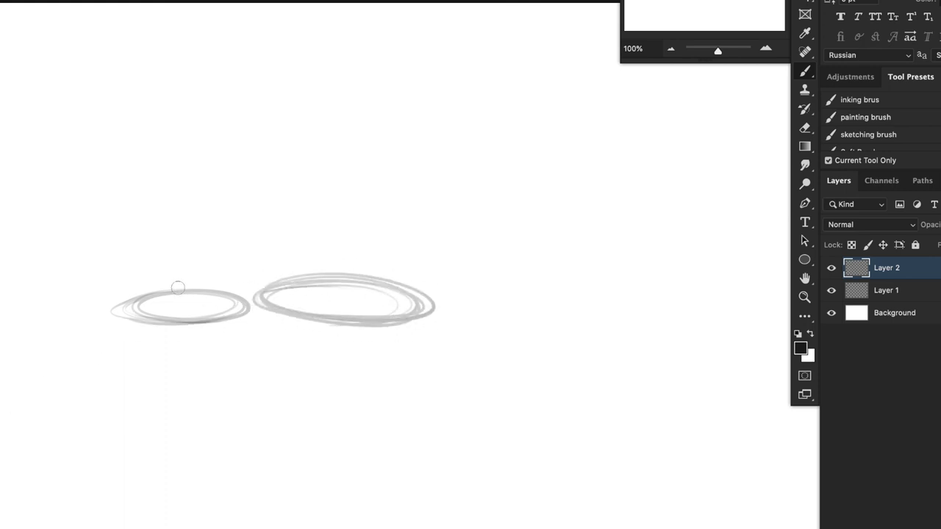
mouse_move(179, 287)
mouse_down()
mouse_move(231, 325)
mouse_move(189, 314)
mouse_move(280, 326)
mouse_move(242, 320)
mouse_move(380, 324)
mouse_move(240, 325)
mouse_move(446, 312)
mouse_move(150, 293)
mouse_move(302, 272)
mouse_move(276, 278)
mouse_move(420, 318)
mouse_move(319, 277)
mouse_move(238, 282)
mouse_move(148, 303)
mouse_move(185, 289)
mouse_move(204, 321)
mouse_up()
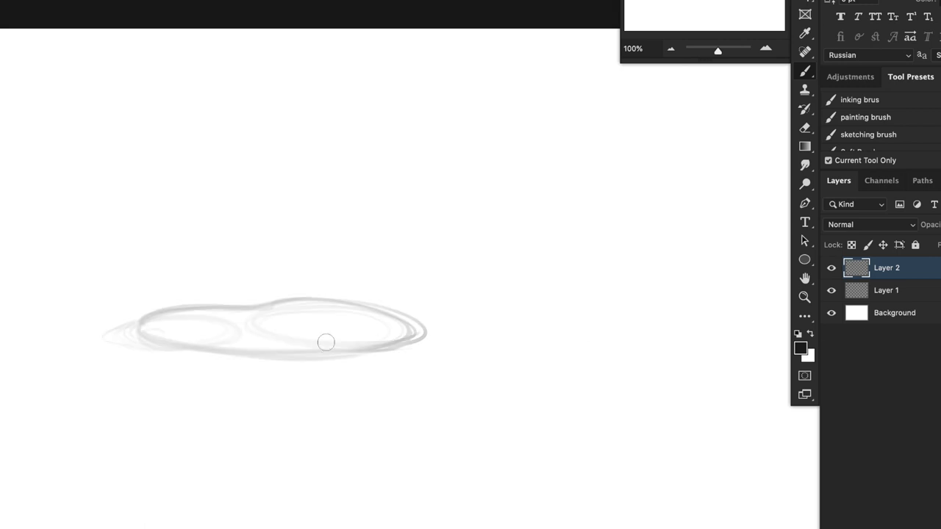
Sketch the lower leg above the footprint: a curved heel-tendon line rising from the heel and the shin line in front.
mouse_move(145, 286)
mouse_down()
mouse_move(139, 321)
mouse_move(149, 305)
mouse_move(139, 324)
mouse_move(165, 266)
mouse_up()
drag(136, 335, 175, 258)
drag(140, 312, 178, 197)
drag(189, 115, 171, 256)
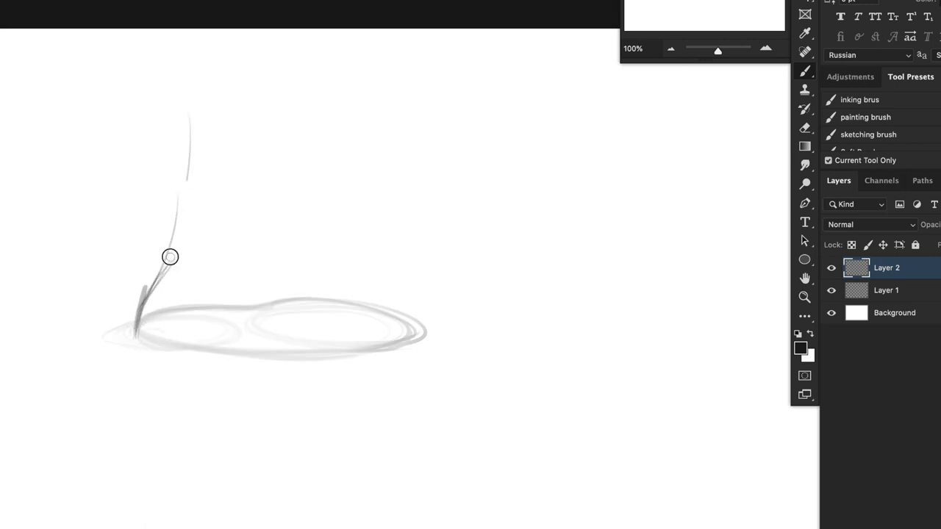
drag(180, 113, 172, 280)
drag(272, 101, 249, 257)
mouse_move(257, 62)
mouse_down()
mouse_move(228, 250)
mouse_move(242, 291)
mouse_up()
drag(248, 250, 256, 65)
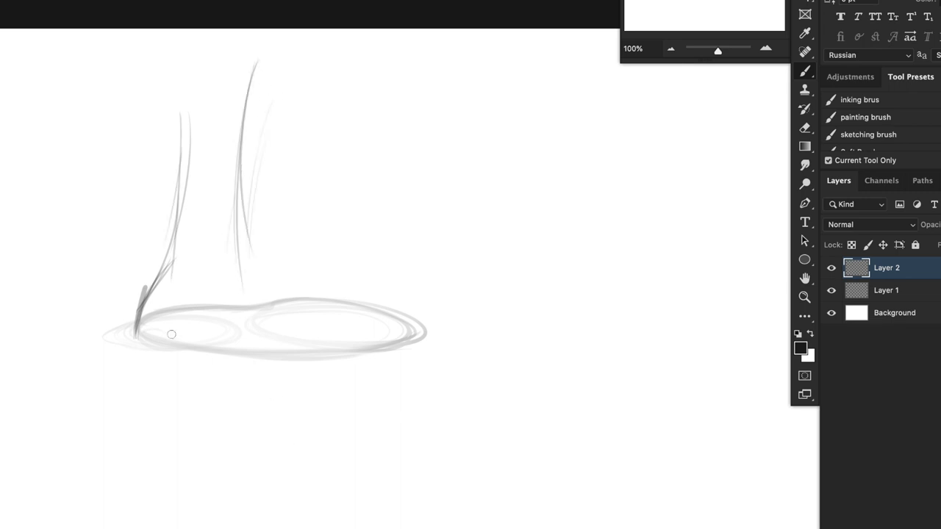
Draw the back of the heel, curve its underside up into the arch, and start the underside of the ball.
drag(178, 253, 163, 357)
drag(145, 311, 187, 358)
mouse_move(143, 331)
mouse_down()
mouse_move(207, 347)
mouse_move(196, 354)
mouse_move(251, 345)
mouse_up()
mouse_move(189, 344)
mouse_down()
mouse_move(261, 340)
mouse_move(347, 360)
mouse_move(379, 355)
mouse_up()
mouse_move(286, 336)
mouse_down()
mouse_move(302, 352)
mouse_move(384, 353)
mouse_up()
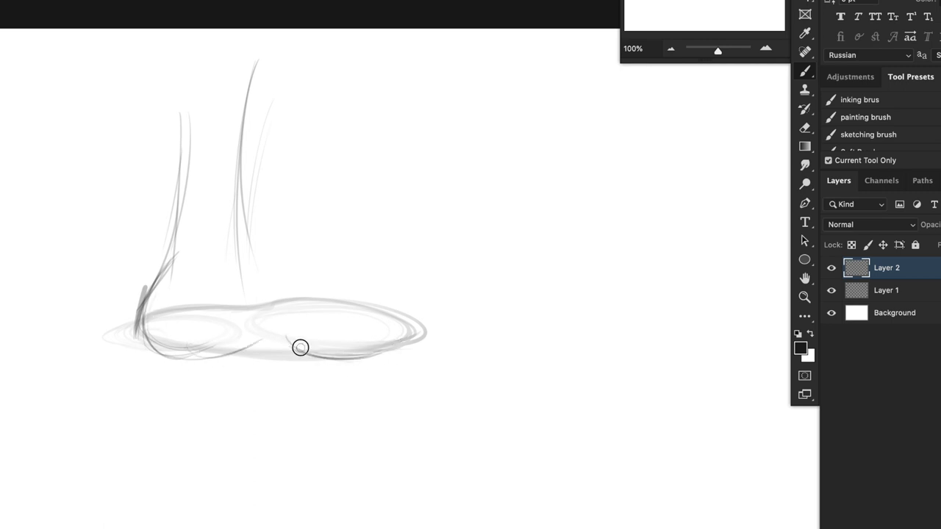
Build up the curved underside of the ball, and mark the toe base with a line and loose ellipses for the big toe.
mouse_move(274, 334)
mouse_down()
mouse_move(339, 361)
mouse_move(397, 339)
mouse_up()
drag(306, 359, 371, 354)
mouse_move(287, 338)
mouse_down()
mouse_move(394, 337)
mouse_move(369, 334)
mouse_move(358, 366)
mouse_up()
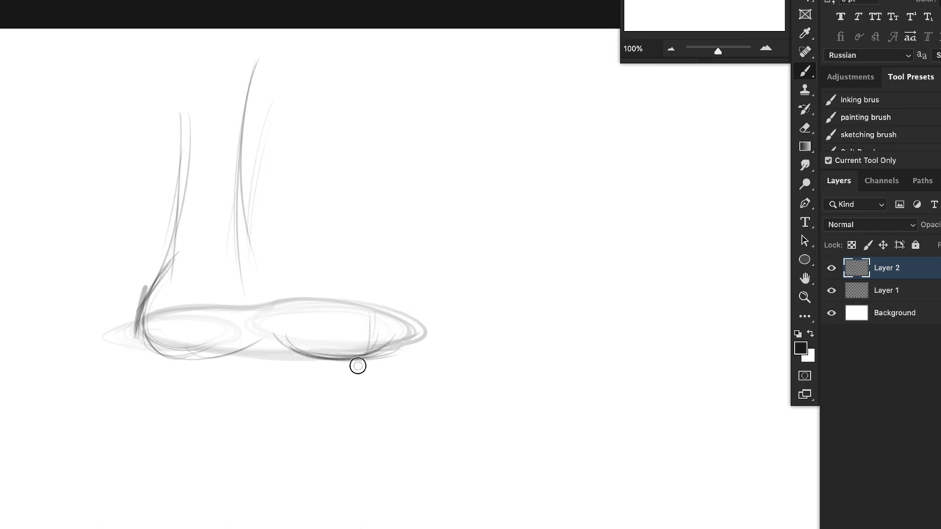
drag(373, 312, 378, 344)
mouse_move(373, 304)
mouse_down()
mouse_move(399, 314)
mouse_move(407, 355)
mouse_move(359, 359)
mouse_move(424, 334)
mouse_move(400, 326)
mouse_move(380, 353)
mouse_move(414, 360)
mouse_move(430, 346)
mouse_move(426, 330)
mouse_move(377, 324)
mouse_up()
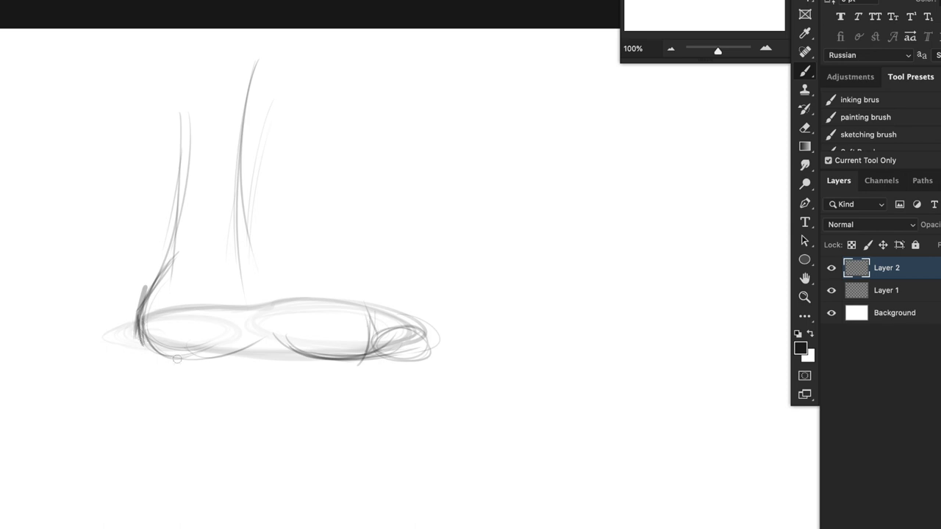
Darken the sole contour from the heel through the raised arch to the ball of the foot.
drag(143, 338, 194, 350)
drag(157, 348, 210, 348)
drag(149, 344, 228, 349)
drag(140, 340, 231, 352)
mouse_move(166, 349)
mouse_down()
mouse_move(292, 347)
mouse_move(225, 351)
mouse_move(273, 340)
mouse_move(315, 367)
mouse_move(372, 357)
mouse_up()
Sketch the ankle bone as a U-shaped form above the heel.
mouse_move(181, 275)
mouse_down()
mouse_move(169, 316)
mouse_move(189, 325)
mouse_up()
drag(170, 289, 186, 262)
mouse_move(198, 262)
mouse_down()
mouse_move(194, 316)
mouse_move(172, 301)
mouse_move(219, 297)
mouse_move(195, 303)
mouse_move(180, 293)
mouse_move(176, 310)
mouse_move(205, 302)
mouse_up()
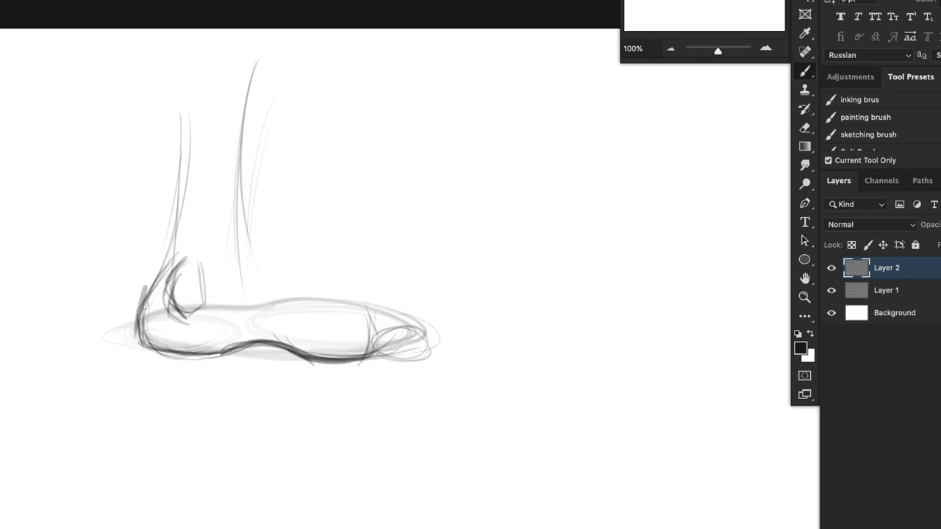
Darken the back contour above the heel and the instep contour from the shin down to the toe base.
drag(137, 304, 166, 214)
drag(167, 279, 169, 209)
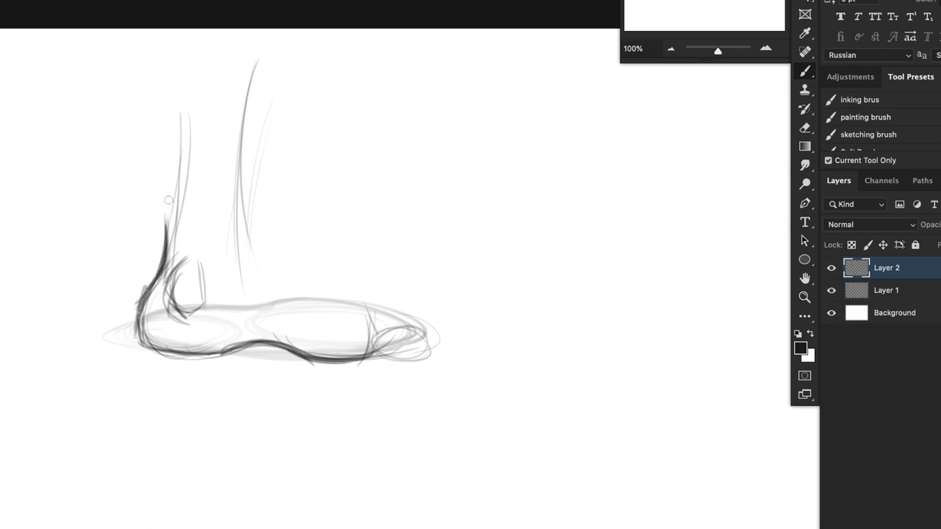
drag(241, 189, 367, 316)
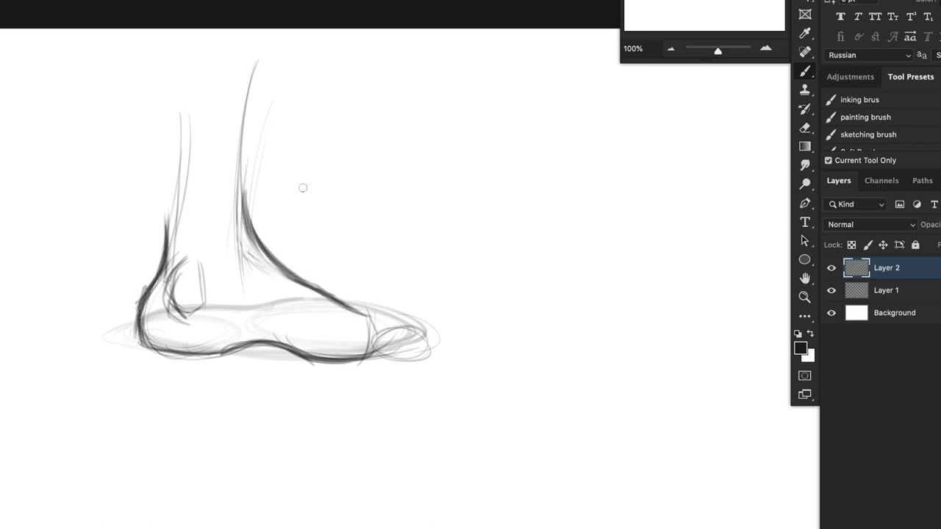
drag(303, 188, 399, 240)
mouse_move(280, 119)
mouse_down()
mouse_move(327, 194)
mouse_move(425, 247)
mouse_up()
key(ctrl+z)
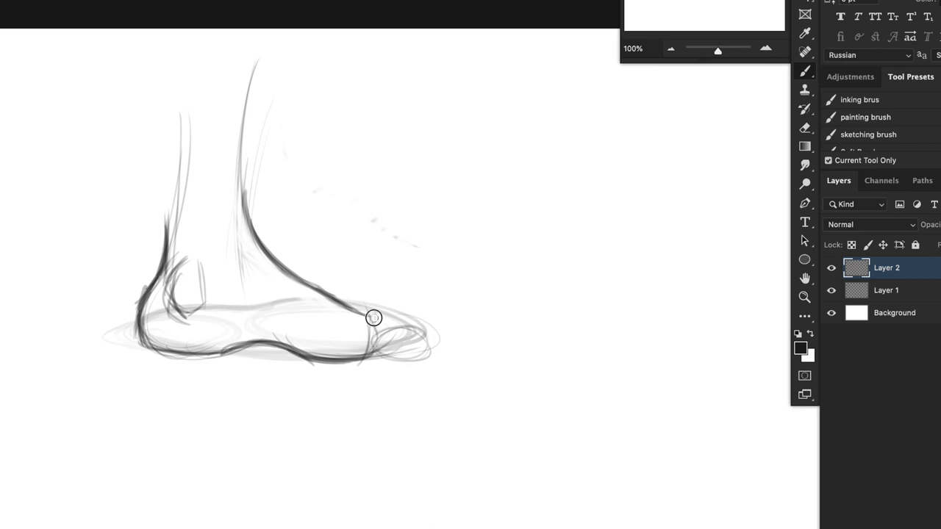
Outline the big toe with its joint and tip, and add the neighbouring toe's edge above it.
drag(377, 318, 352, 367)
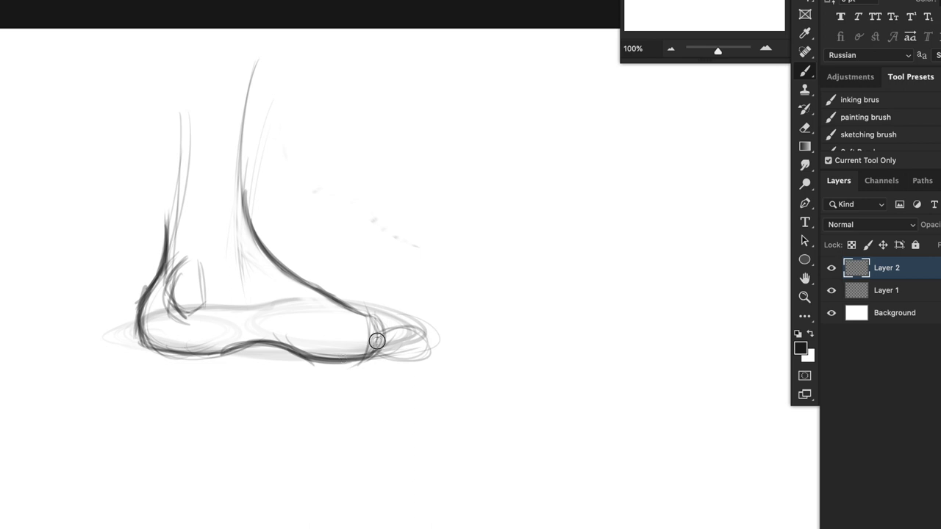
mouse_move(369, 349)
mouse_down()
mouse_move(378, 319)
mouse_move(368, 337)
mouse_move(411, 326)
mouse_move(377, 322)
mouse_move(444, 336)
mouse_up()
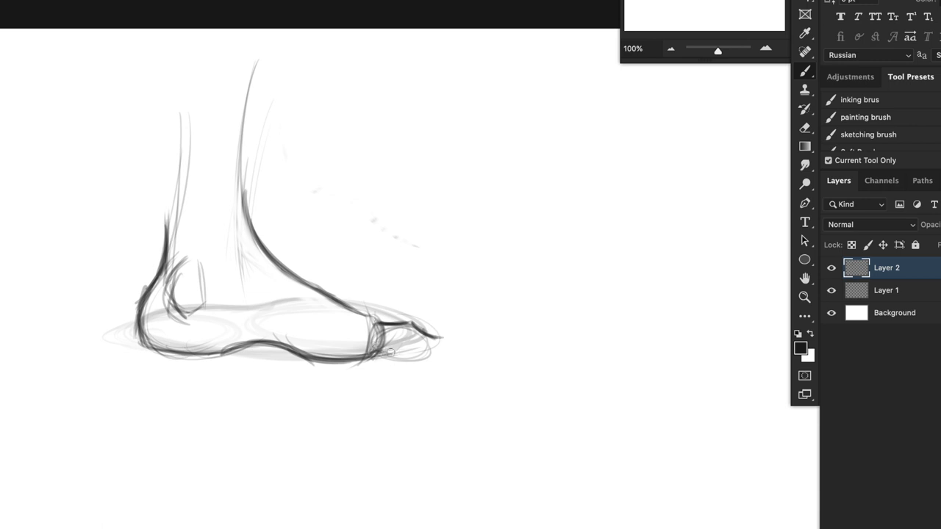
mouse_move(435, 347)
mouse_down()
mouse_move(422, 357)
mouse_move(394, 353)
mouse_move(441, 340)
mouse_move(378, 358)
mouse_move(397, 346)
mouse_move(387, 336)
mouse_move(414, 335)
mouse_move(412, 324)
mouse_move(430, 332)
mouse_move(441, 353)
mouse_move(433, 356)
mouse_up()
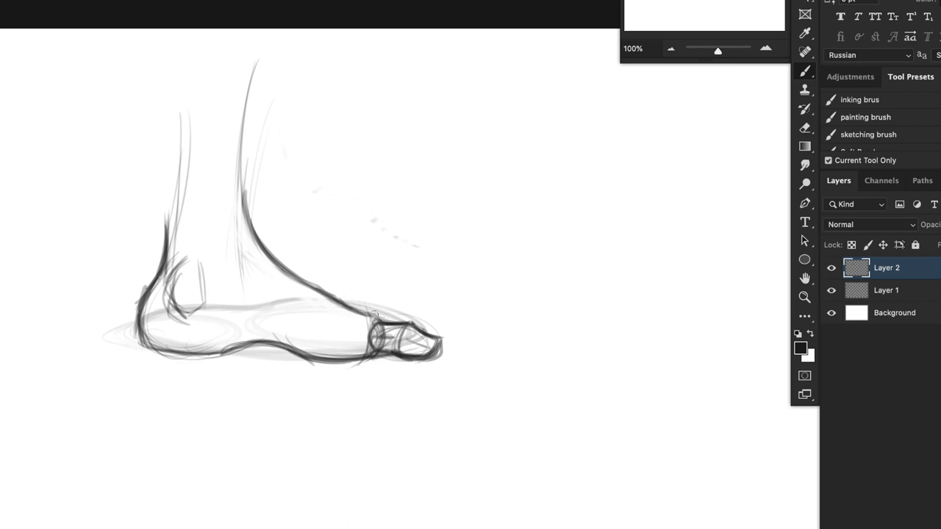
mouse_move(372, 313)
mouse_down()
mouse_move(389, 332)
mouse_move(409, 317)
mouse_move(435, 329)
mouse_up()
drag(378, 315, 439, 328)
drag(346, 305, 410, 318)
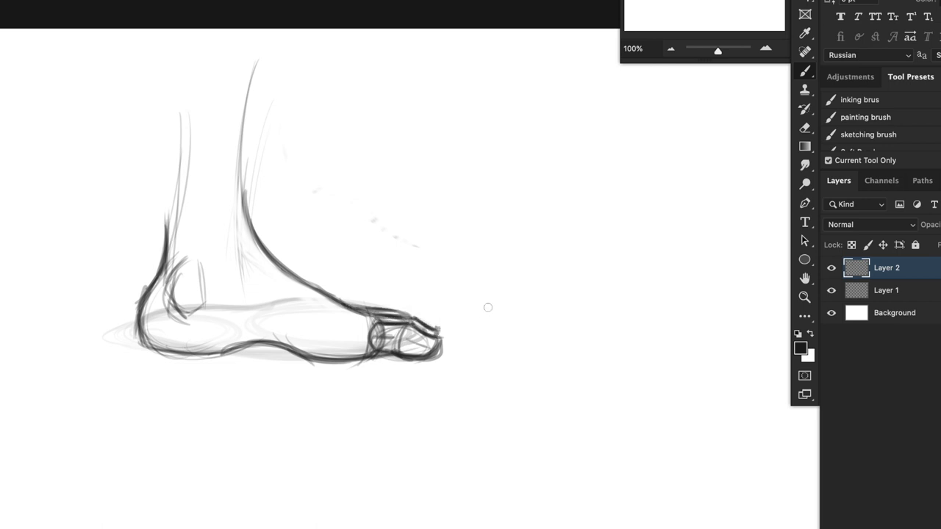
Extend the heel-tendon line up the back of the leg, and clean up the big toe with a toenail.
drag(161, 147, 167, 268)
mouse_move(375, 328)
mouse_down()
mouse_move(403, 341)
mouse_move(380, 338)
mouse_move(434, 340)
mouse_up()
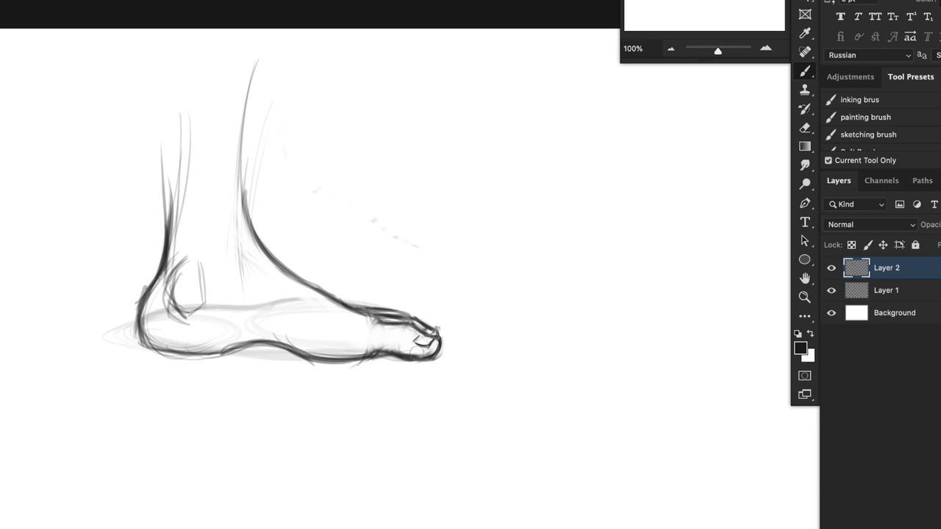
Adjust the brush size, soften the ankle bone sketch and redraw its contour more cleanly.
key(bracketleft)
key(bracketright)
key(bracketright)
key(bracketright)
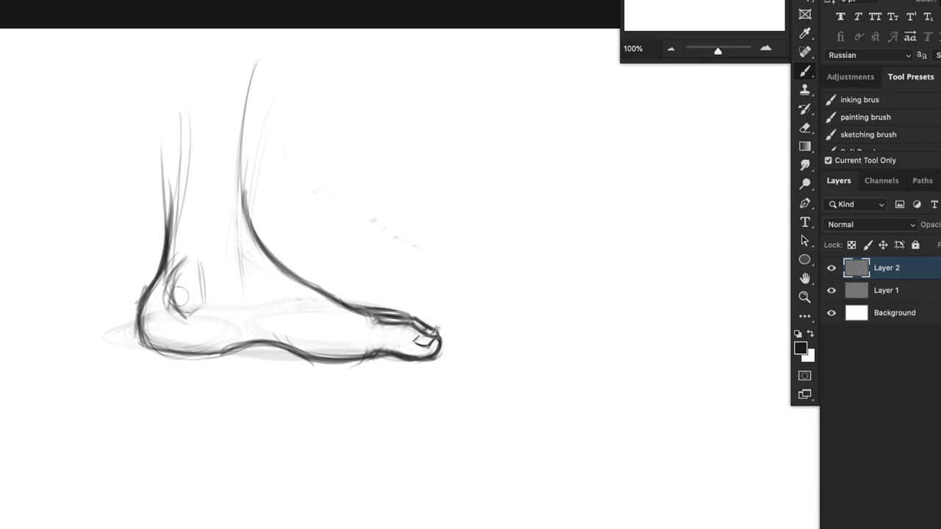
key(bracketleft)
key(bracketleft)
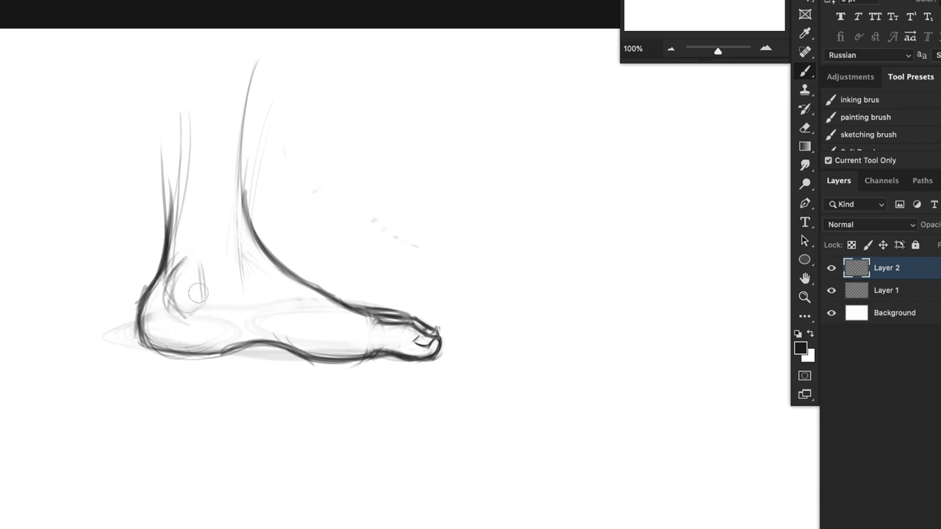
drag(187, 245, 201, 266)
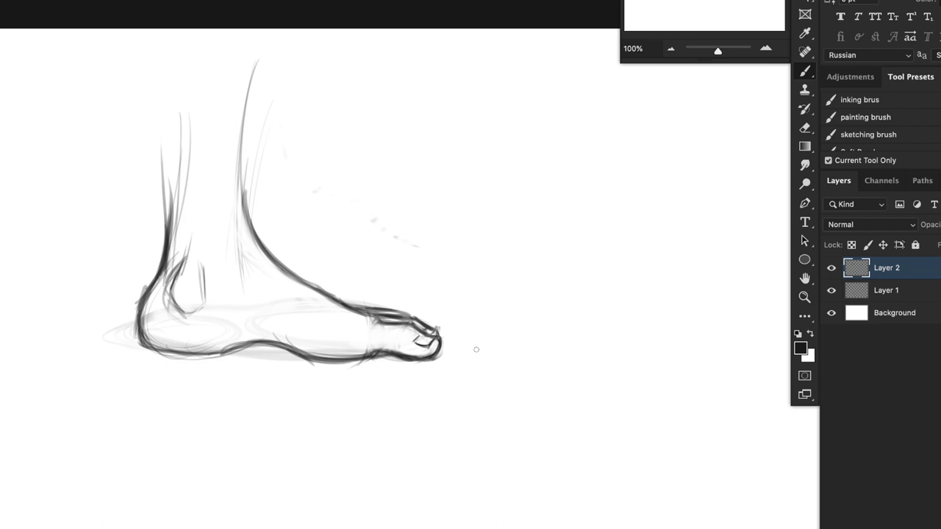
On a new layer, sketch tilted ellipses for the ball and heel of a sole view, and join them with side contours.
key(alt+shift+super+n)
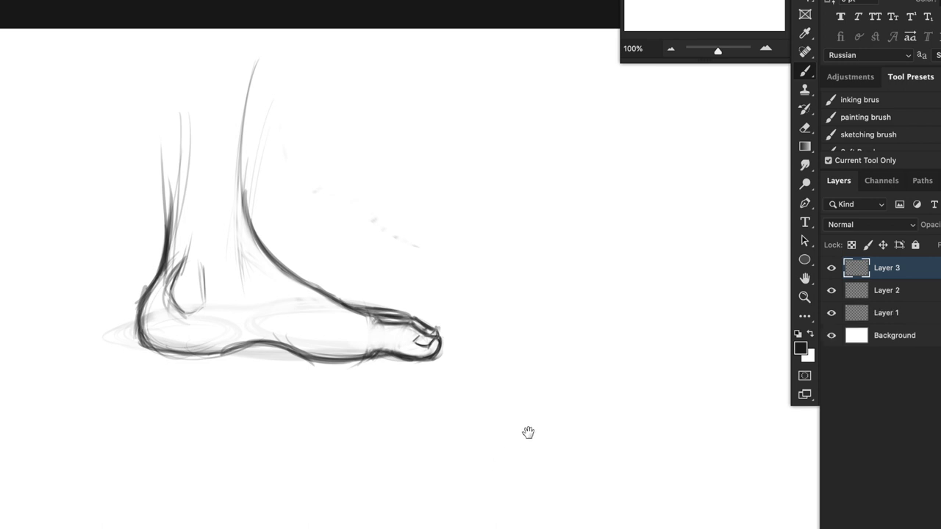
drag(528, 432, 291, 469)
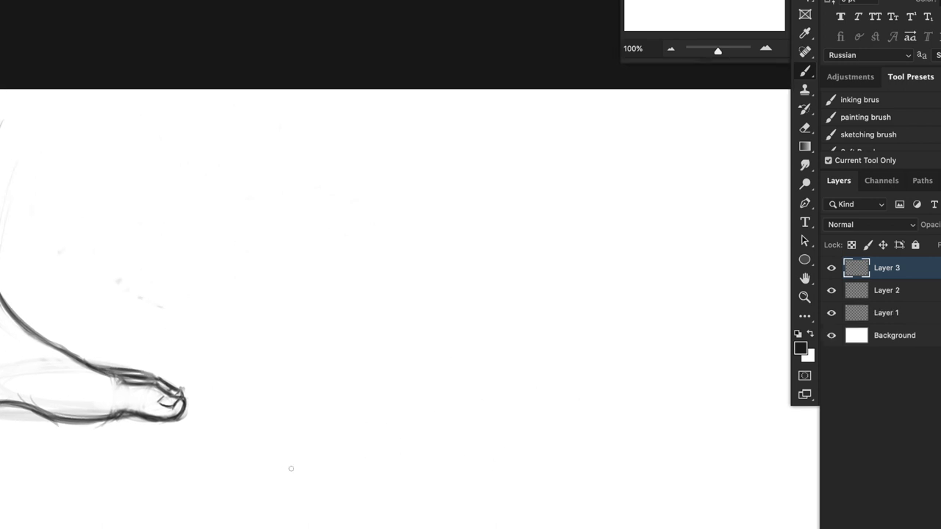
drag(425, 208, 423, 298)
mouse_move(403, 346)
mouse_down()
mouse_move(306, 387)
mouse_move(352, 427)
mouse_up()
drag(297, 437, 459, 182)
drag(365, 423, 408, 340)
drag(517, 228, 391, 386)
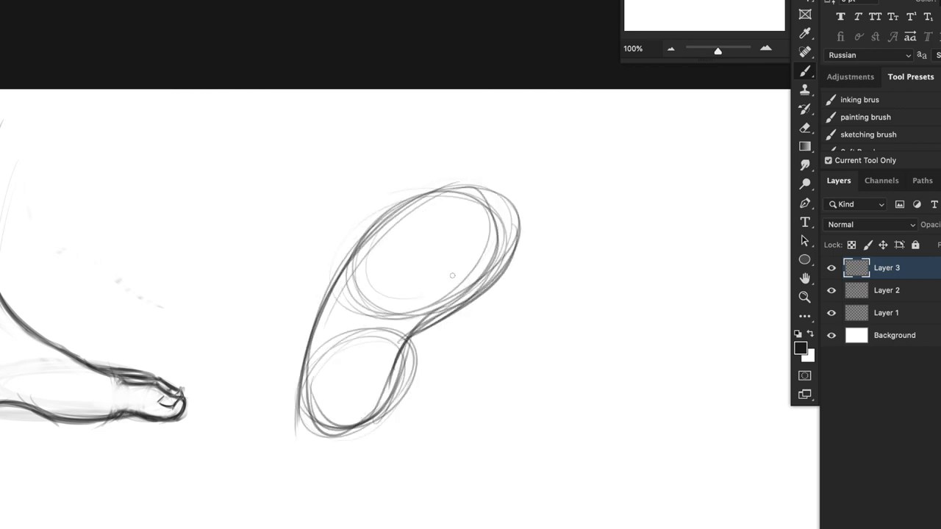
Draw several curved crease lines across the lower part of the ball's ellipse.
drag(375, 225, 505, 236)
drag(372, 280, 443, 267)
drag(376, 279, 445, 263)
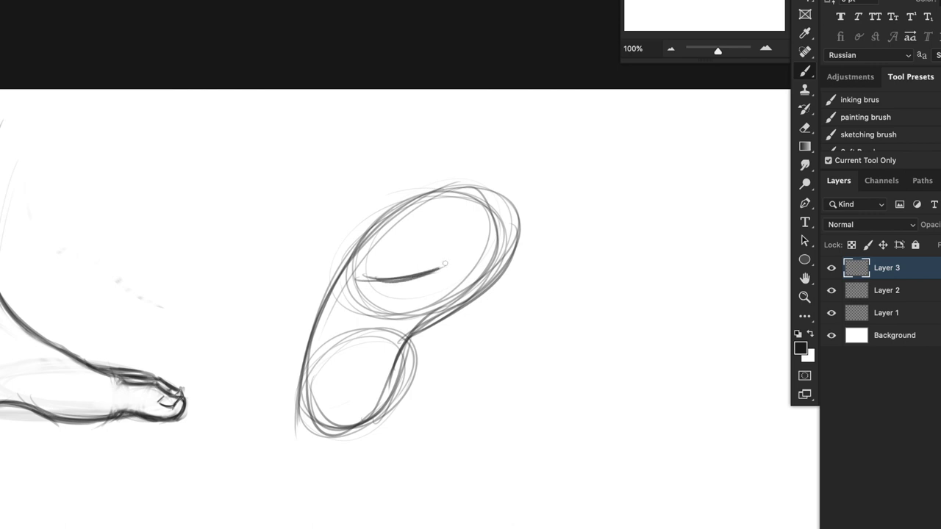
drag(358, 275, 459, 263)
drag(399, 283, 463, 273)
drag(405, 289, 454, 289)
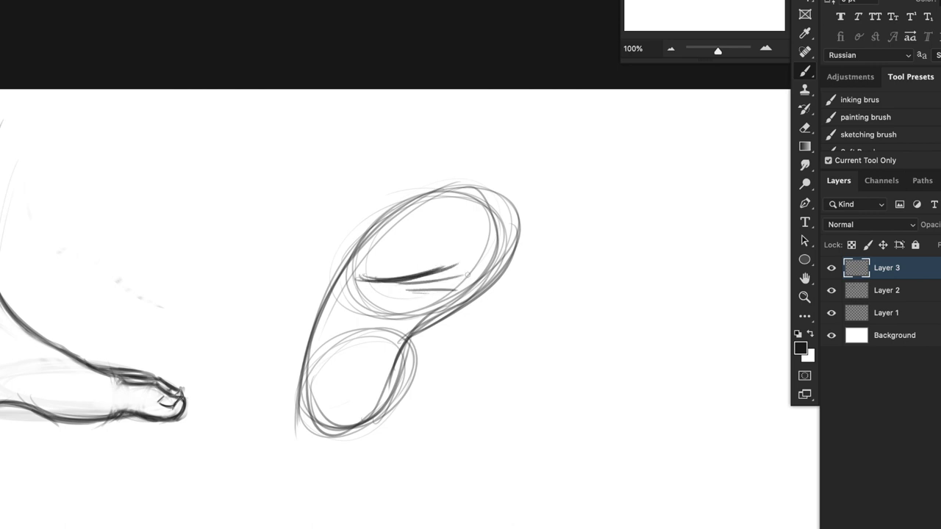
Strengthen the sole's heel and side contours, and draw an arc across the front for the toe base.
drag(394, 358, 319, 426)
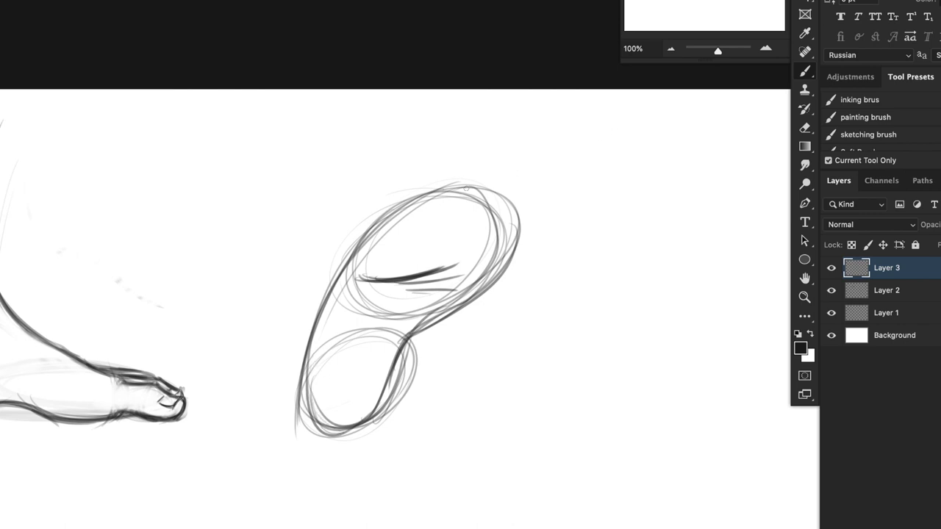
mouse_move(419, 202)
mouse_down()
mouse_move(500, 223)
mouse_move(516, 278)
mouse_move(497, 234)
mouse_up()
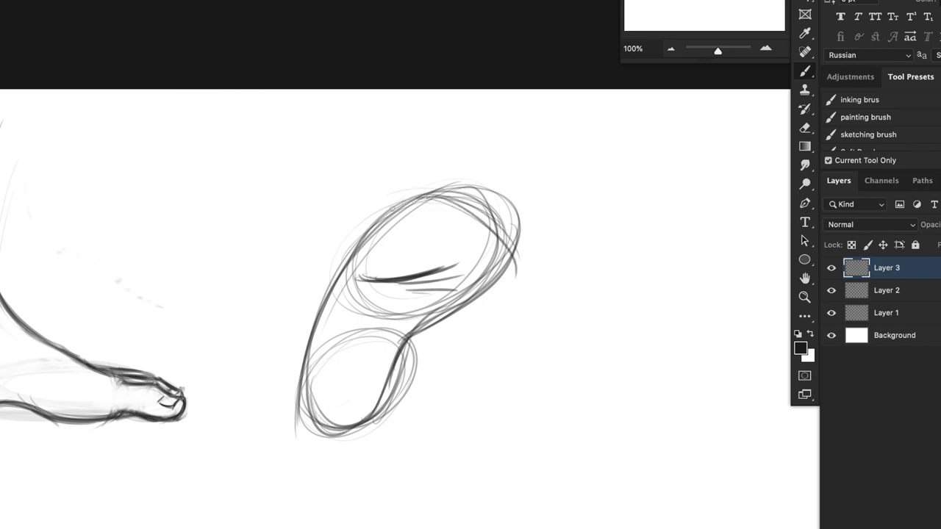
mouse_move(413, 189)
mouse_down()
mouse_move(388, 207)
mouse_move(401, 210)
mouse_move(391, 230)
mouse_move(429, 191)
mouse_move(382, 228)
mouse_move(299, 390)
mouse_move(317, 417)
mouse_move(376, 418)
mouse_up()
mouse_move(309, 418)
mouse_down()
mouse_move(428, 193)
mouse_move(374, 418)
mouse_move(507, 277)
mouse_up()
Place a row of small ovals along the toe-base arc, and sketch the big toe's rounded tip.
drag(431, 197, 513, 252)
drag(384, 214, 442, 177)
mouse_move(386, 212)
mouse_down()
mouse_move(446, 177)
mouse_move(516, 220)
mouse_up()
drag(455, 181, 528, 243)
drag(423, 188, 500, 237)
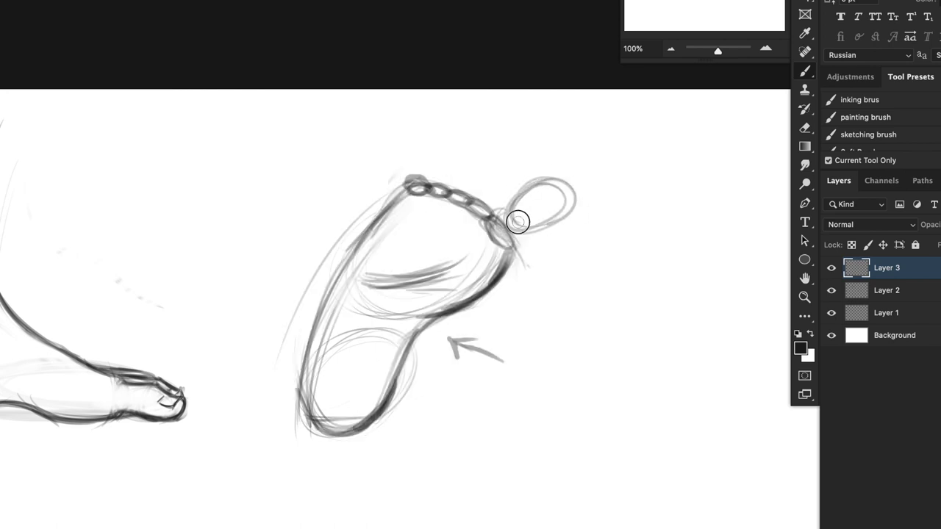
Sketch round tips for the four smaller toes, and reinforce the big toe's circle.
mouse_move(566, 214)
mouse_down()
mouse_move(519, 201)
mouse_move(521, 161)
mouse_move(487, 170)
mouse_move(490, 195)
mouse_move(504, 154)
mouse_move(493, 147)
mouse_move(483, 173)
mouse_move(462, 147)
mouse_move(431, 142)
mouse_move(438, 161)
mouse_move(422, 166)
mouse_move(431, 160)
mouse_up()
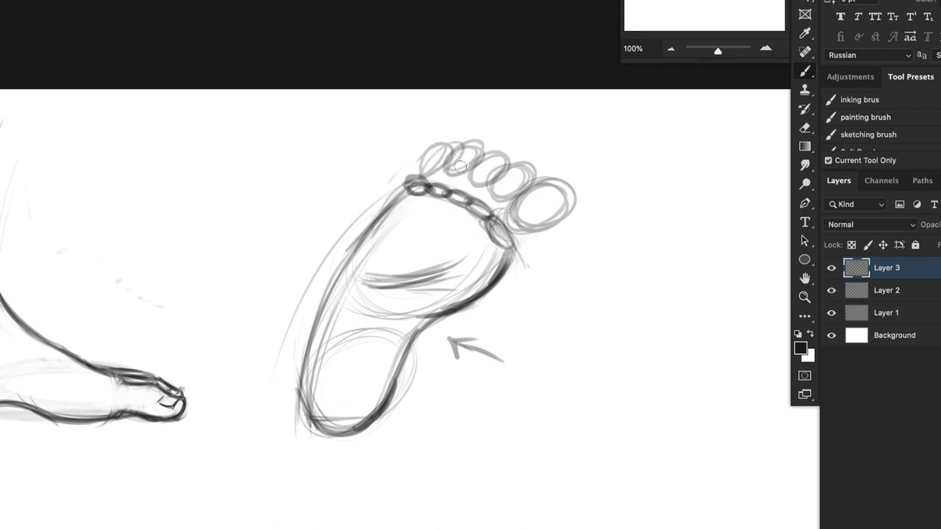
drag(527, 191, 567, 220)
drag(513, 162, 518, 189)
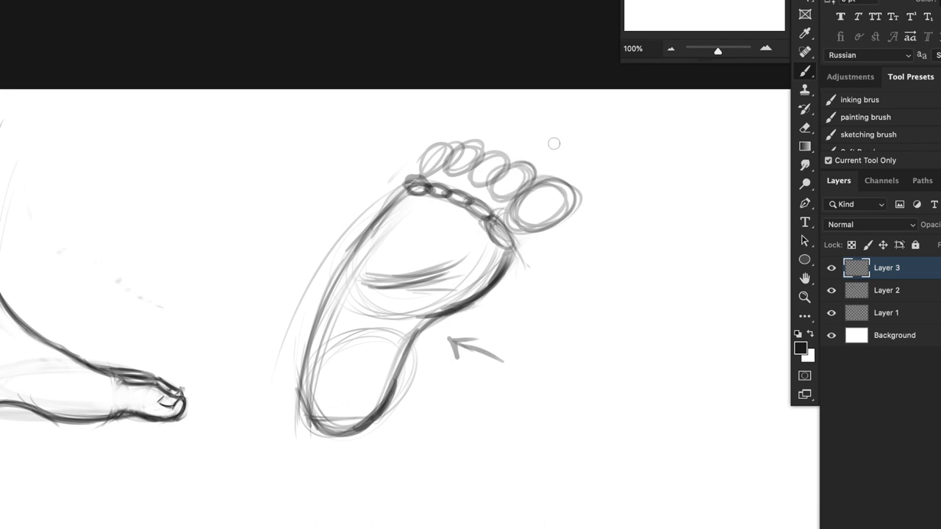
Reduce the brush size, darken the toe outlines and connect the rounded tips to the toe base.
mouse_move(545, 135)
mouse_down()
mouse_move(565, 156)
mouse_move(571, 128)
mouse_up()
key(bracketleft)
key(bracketleft)
key(bracketleft)
key(bracketleft)
key(bracketleft)
drag(535, 185, 558, 175)
mouse_move(556, 175)
mouse_down()
mouse_move(577, 199)
mouse_move(507, 245)
mouse_move(527, 233)
mouse_up()
mouse_move(523, 188)
mouse_down()
mouse_move(491, 221)
mouse_move(524, 189)
mouse_move(559, 176)
mouse_move(438, 169)
mouse_move(572, 196)
mouse_up()
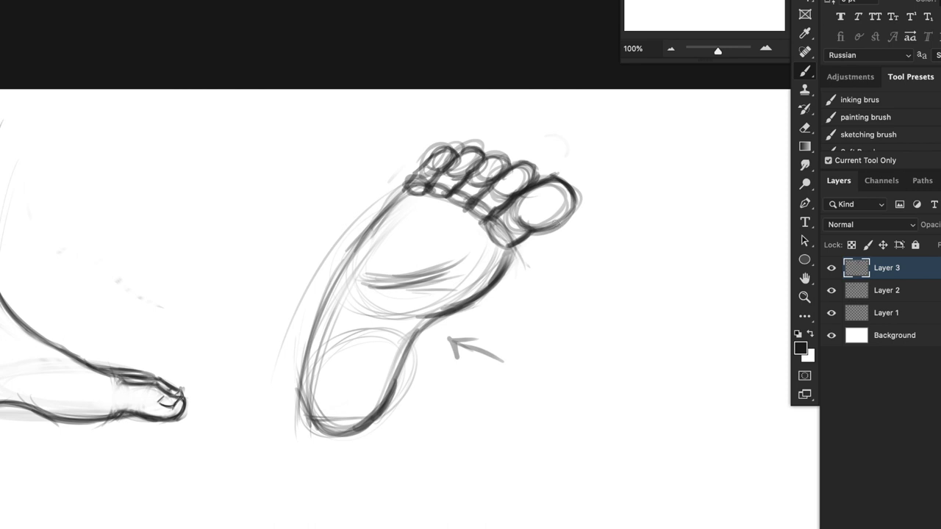
Darken the underside of the big toe and the ball's edge just below it.
mouse_move(529, 236)
mouse_down()
mouse_move(509, 249)
mouse_move(571, 210)
mouse_up()
drag(513, 248, 497, 280)
drag(517, 232, 490, 293)
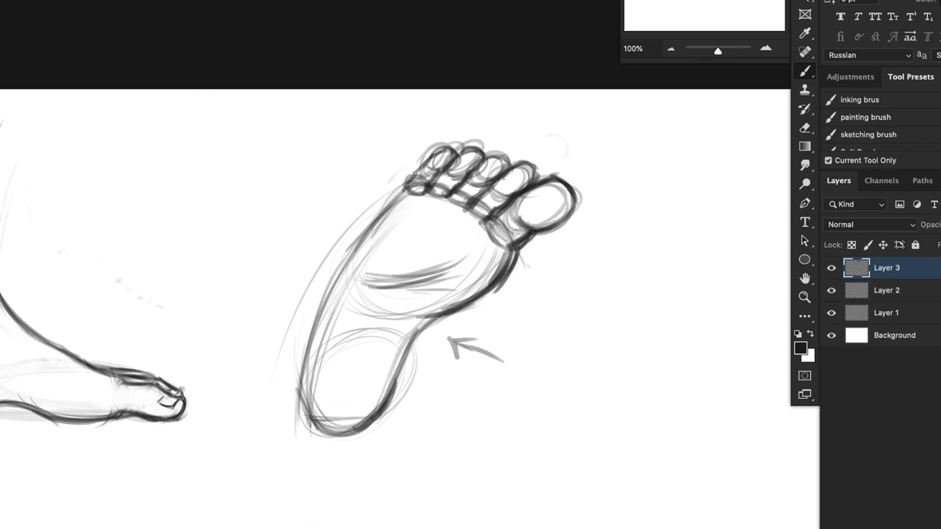
Darken the sole's outer edge below the little toe, and clean up construction lines around the toe tips and ball.
mouse_move(385, 210)
mouse_down()
mouse_move(436, 154)
mouse_move(355, 254)
mouse_up()
drag(348, 203, 328, 298)
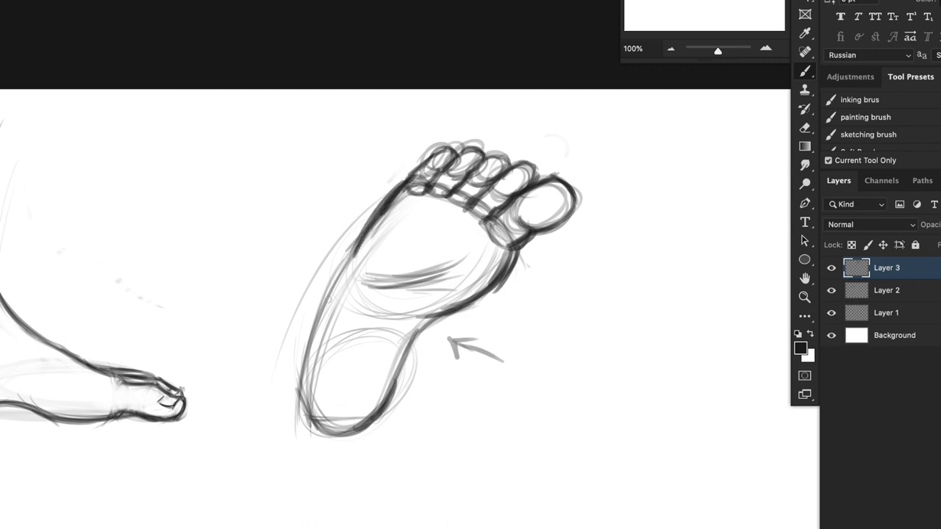
mouse_move(500, 125)
mouse_down()
mouse_move(427, 151)
mouse_move(500, 138)
mouse_up()
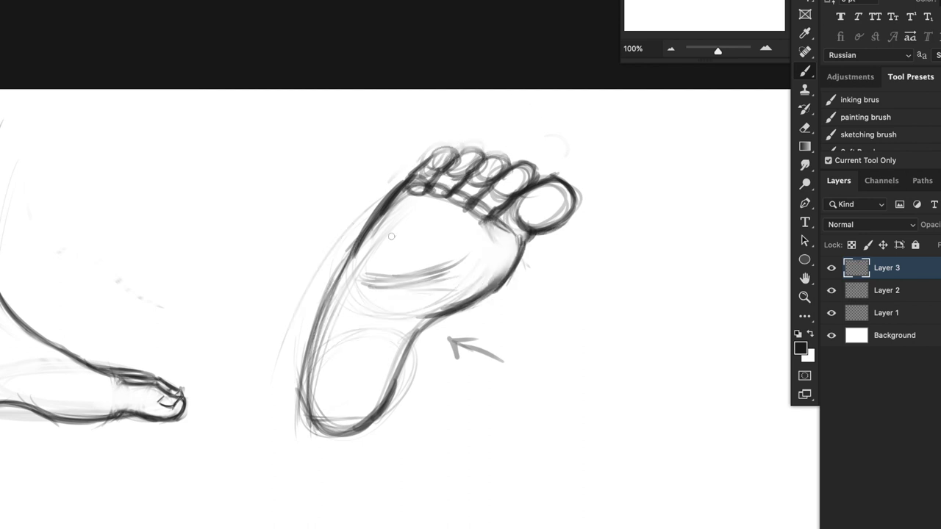
Redraw the ball and heel ovals on the sole, and sketch a rounded ankle bump beside the heel with a larger brush.
mouse_move(391, 236)
mouse_down()
mouse_move(370, 291)
mouse_move(481, 264)
mouse_move(382, 316)
mouse_move(359, 245)
mouse_move(398, 207)
mouse_up()
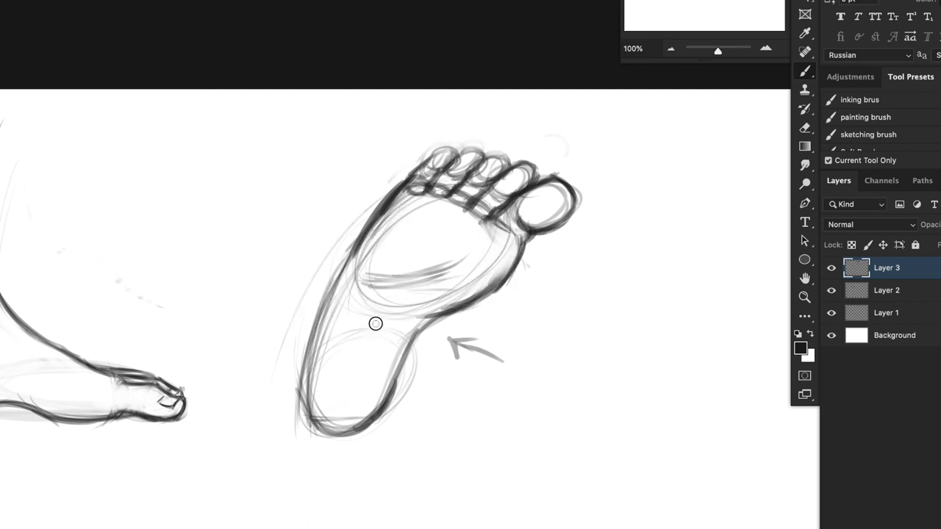
mouse_move(375, 323)
mouse_down()
mouse_move(330, 441)
mouse_move(342, 336)
mouse_up()
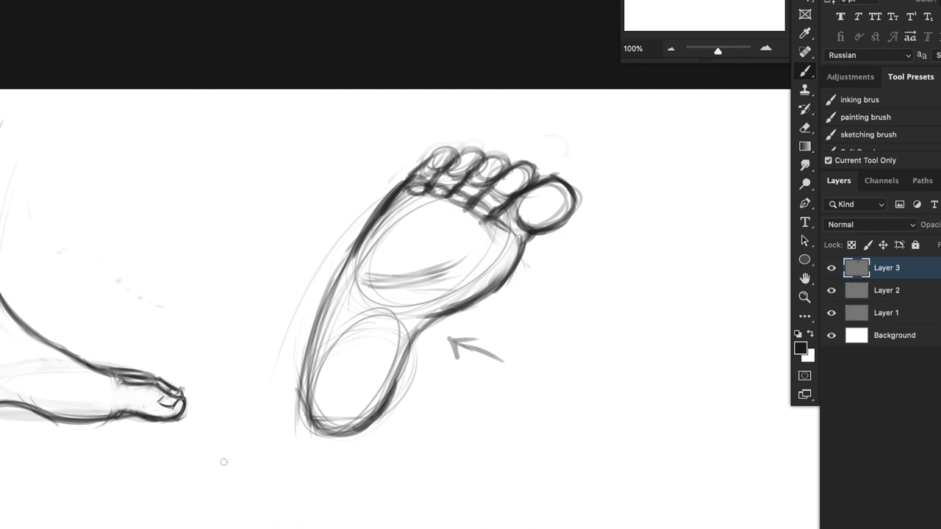
key(bracketright)
mouse_move(291, 316)
mouse_down()
mouse_move(300, 329)
mouse_move(300, 282)
mouse_move(301, 330)
mouse_up()
mouse_move(305, 279)
mouse_down()
mouse_move(298, 324)
mouse_move(311, 306)
mouse_move(315, 323)
mouse_move(301, 341)
mouse_move(300, 383)
mouse_up()
drag(300, 339, 302, 403)
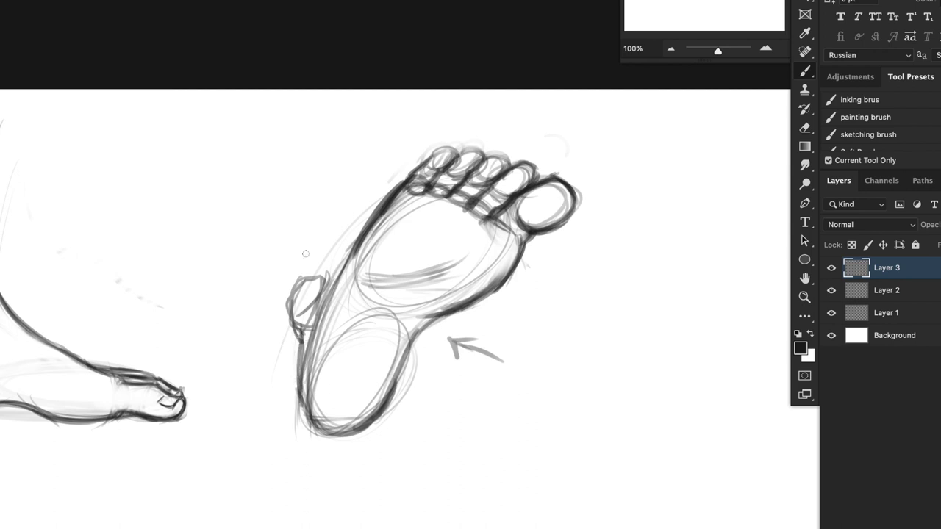
Sketch the lower leg rising from the ankle behind the sole, with tapering side lines and a large calf oval.
mouse_move(290, 295)
mouse_down()
mouse_move(288, 241)
mouse_move(293, 345)
mouse_up()
drag(298, 215, 294, 330)
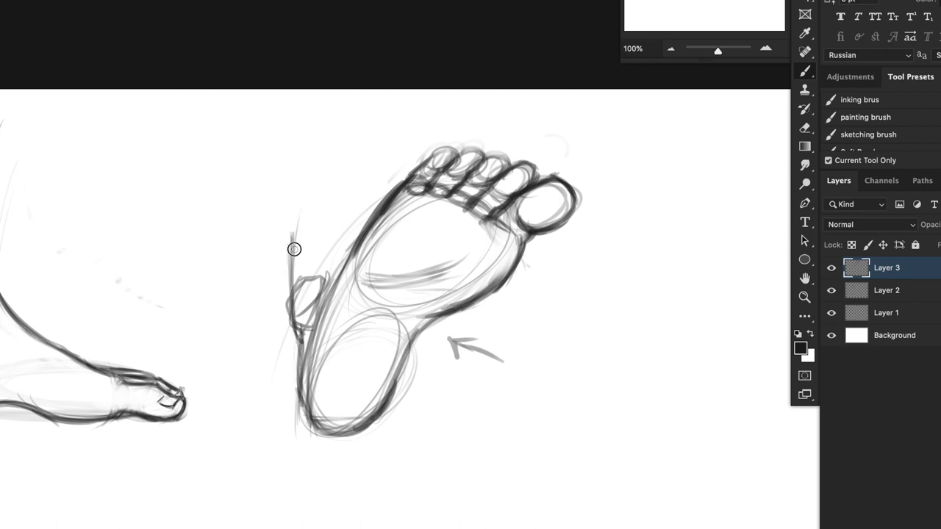
drag(292, 246, 300, 400)
drag(297, 325, 265, 222)
mouse_move(291, 287)
mouse_down()
mouse_move(314, 197)
mouse_move(354, 223)
mouse_move(358, 234)
mouse_move(338, 243)
mouse_move(360, 238)
mouse_up()
mouse_move(343, 143)
mouse_down()
mouse_move(285, 153)
mouse_move(264, 179)
mouse_move(308, 211)
mouse_move(316, 107)
mouse_move(259, 133)
mouse_move(268, 179)
mouse_move(336, 98)
mouse_move(337, 165)
mouse_move(361, 96)
mouse_up()
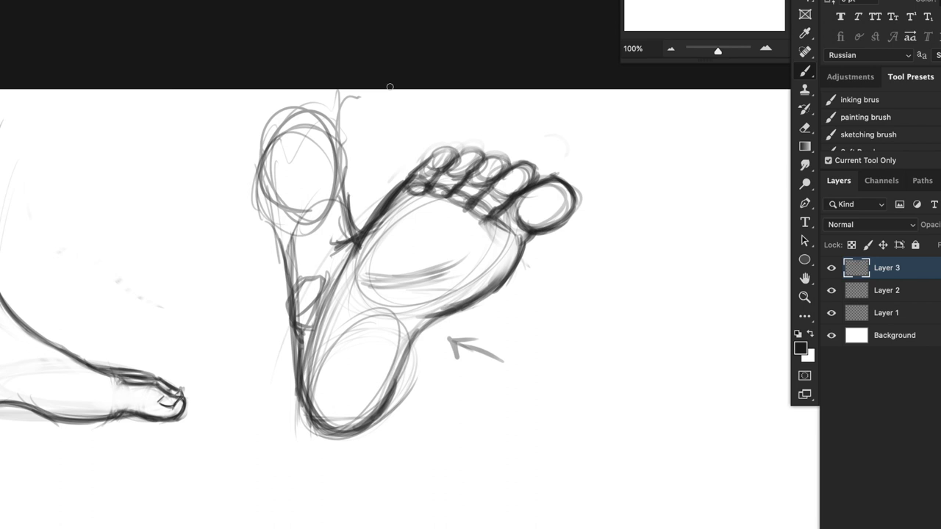
Add a new layer and sketch two flat ellipses, one above the other, in the empty area beside the sole view.
mouse_move(390, 384)
mouse_down()
mouse_move(262, 490)
mouse_move(227, 479)
mouse_move(230, 469)
mouse_up()
drag(435, 426, 348, 449)
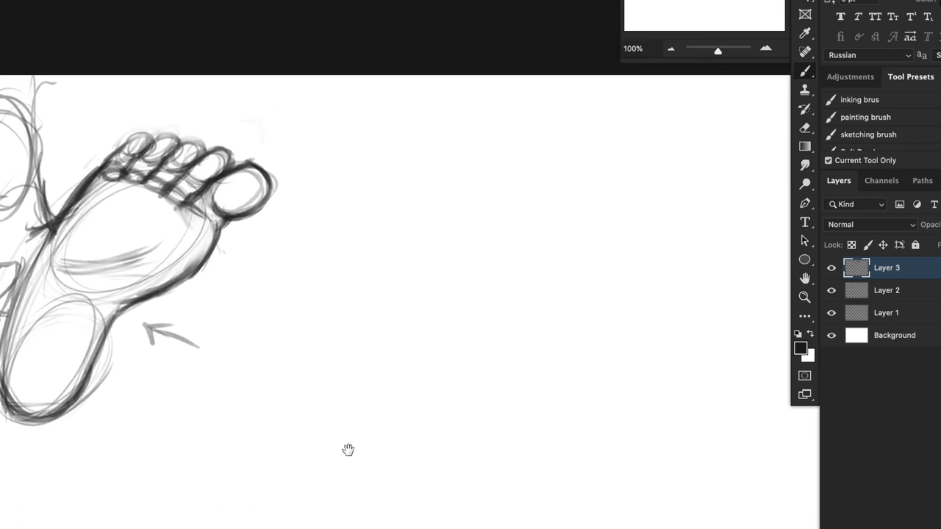
key(alt+shift+super+n)
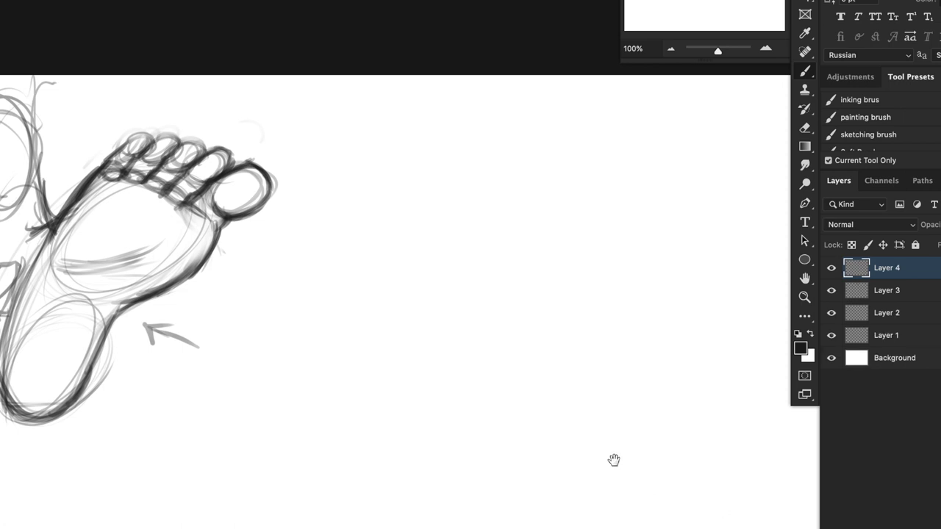
mouse_move(614, 460)
mouse_down()
mouse_move(563, 395)
mouse_move(430, 363)
mouse_move(388, 371)
mouse_move(418, 384)
mouse_move(427, 360)
mouse_move(411, 305)
mouse_move(335, 308)
mouse_move(439, 308)
mouse_move(375, 304)
mouse_move(340, 315)
mouse_up()
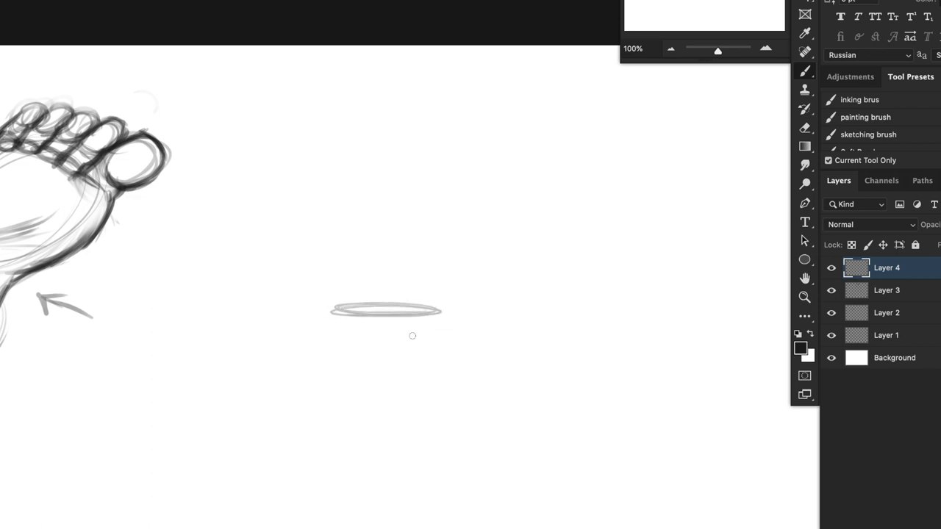
mouse_move(412, 336)
mouse_down()
mouse_move(357, 342)
mouse_move(449, 348)
mouse_up()
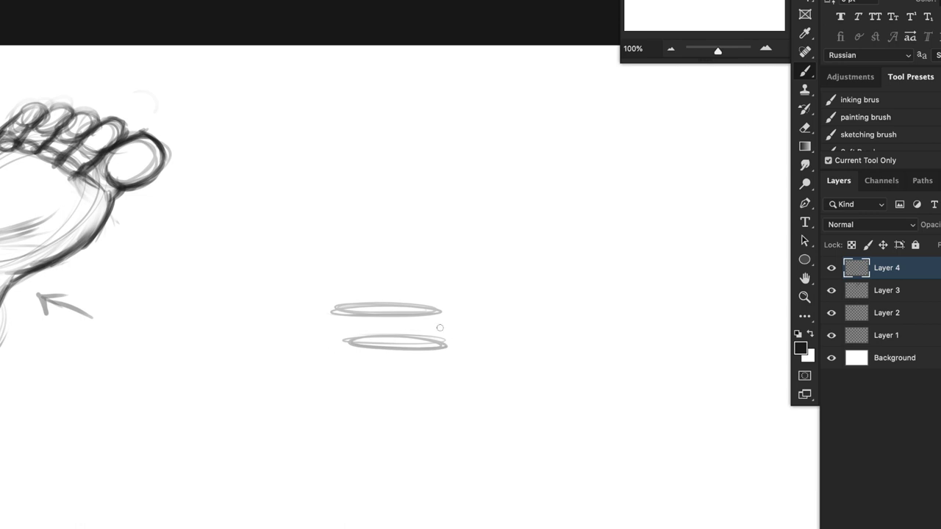
drag(348, 311, 441, 309)
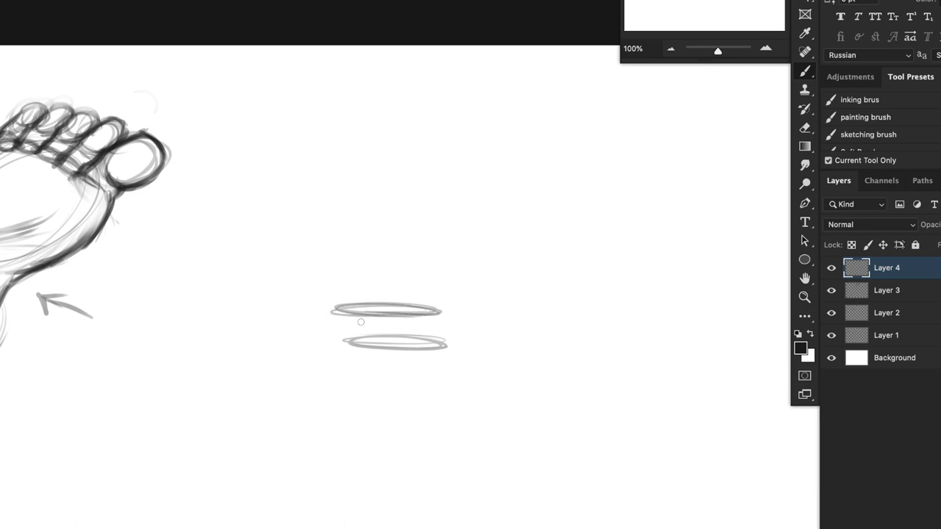
Join the two flat ellipses with side contours and a rounded base to form the foot's block.
mouse_move(338, 311)
mouse_down()
mouse_move(370, 327)
mouse_move(357, 337)
mouse_move(398, 342)
mouse_move(433, 348)
mouse_up()
drag(367, 321, 410, 305)
mouse_move(349, 302)
mouse_down()
mouse_move(422, 307)
mouse_move(437, 348)
mouse_up()
mouse_move(423, 310)
mouse_down()
mouse_move(417, 352)
mouse_move(409, 352)
mouse_move(439, 342)
mouse_up()
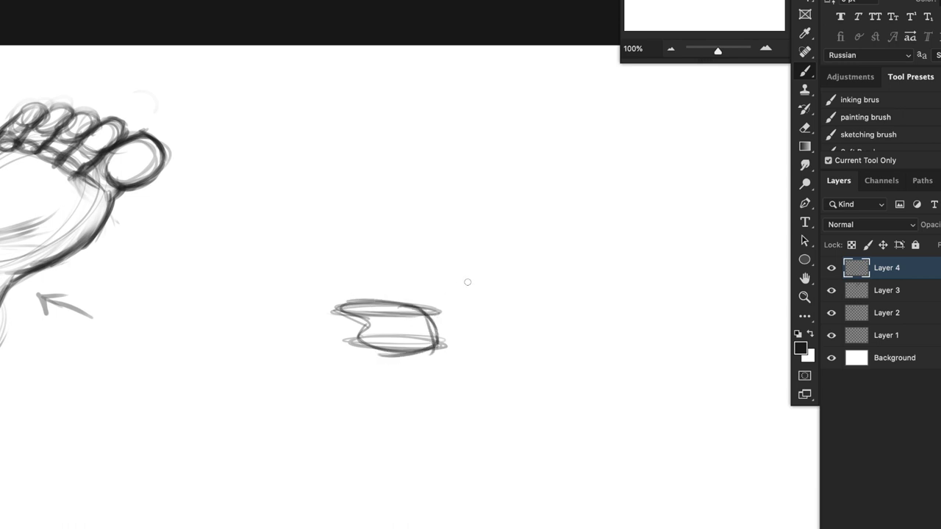
Reinforce the block's base and sketch a tall arched heel form rising above it.
drag(365, 346, 436, 344)
drag(364, 347, 389, 284)
mouse_move(367, 328)
mouse_down()
mouse_move(426, 268)
mouse_move(427, 349)
mouse_up()
mouse_move(418, 277)
mouse_down()
mouse_move(430, 335)
mouse_move(392, 273)
mouse_move(439, 315)
mouse_move(439, 347)
mouse_up()
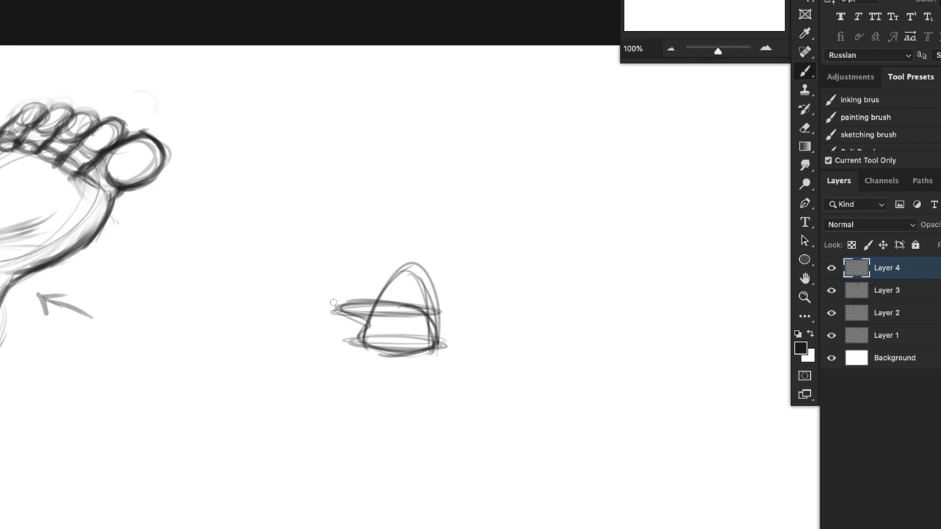
Sketch the forefoot's outer contour around the upper ellipse and the lines rising on both sides of the ankle.
mouse_move(333, 302)
mouse_down()
mouse_move(384, 282)
mouse_move(353, 282)
mouse_move(365, 280)
mouse_move(329, 310)
mouse_move(373, 319)
mouse_move(388, 312)
mouse_move(339, 314)
mouse_move(384, 346)
mouse_up()
drag(349, 300, 408, 257)
mouse_move(348, 284)
mouse_down()
mouse_move(399, 262)
mouse_move(445, 264)
mouse_move(444, 352)
mouse_up()
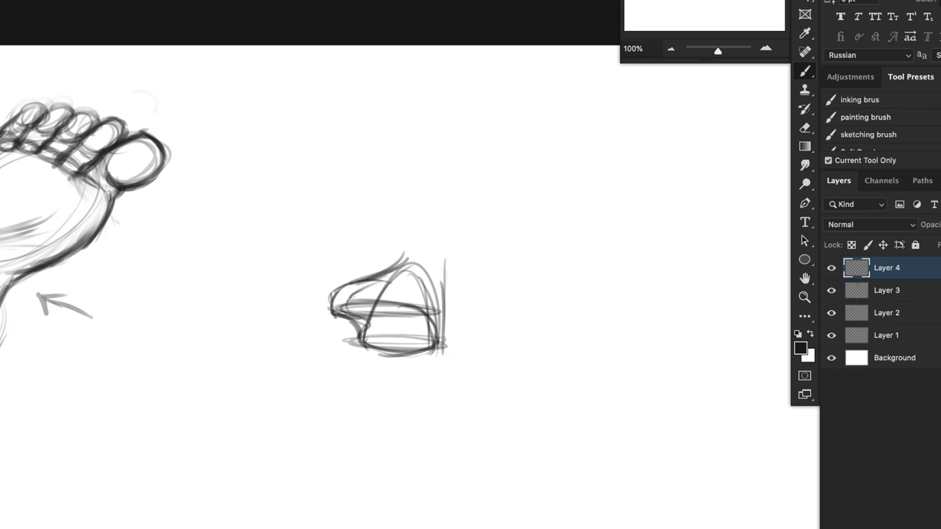
mouse_move(391, 264)
mouse_down()
mouse_move(371, 302)
mouse_move(390, 248)
mouse_up()
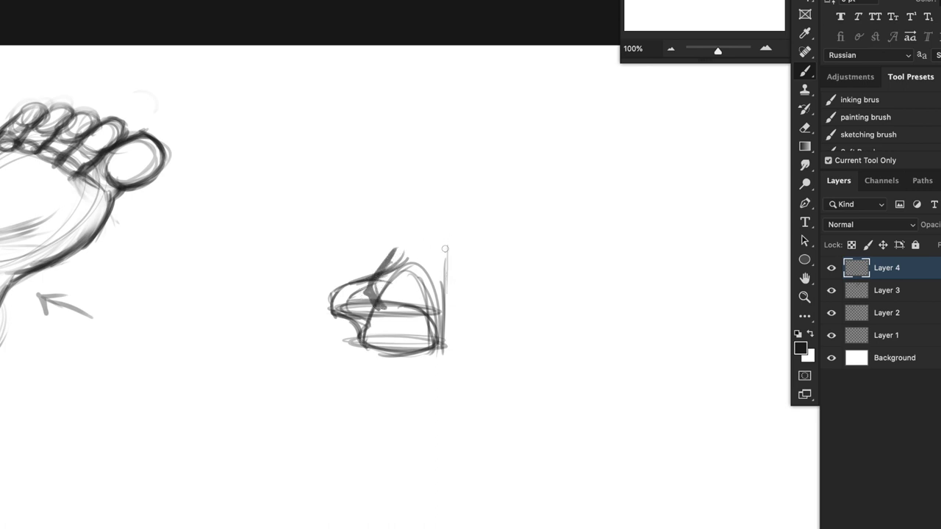
drag(446, 243, 454, 293)
mouse_move(453, 225)
mouse_down()
mouse_move(450, 289)
mouse_move(458, 284)
mouse_up()
Lighten the inner construction lines and darken the ankle, forefoot and heel outlines of the rear-view foot.
mouse_move(389, 248)
mouse_down()
mouse_move(371, 283)
mouse_move(432, 285)
mouse_move(444, 300)
mouse_move(444, 341)
mouse_up()
mouse_move(446, 299)
mouse_down()
mouse_move(447, 350)
mouse_move(391, 352)
mouse_move(451, 328)
mouse_up()
mouse_move(333, 294)
mouse_down()
mouse_move(332, 311)
mouse_move(437, 325)
mouse_move(358, 276)
mouse_move(397, 247)
mouse_move(373, 269)
mouse_up()
mouse_move(361, 321)
mouse_down()
mouse_move(399, 354)
mouse_move(425, 352)
mouse_up()
drag(445, 303, 451, 331)
drag(444, 285, 449, 350)
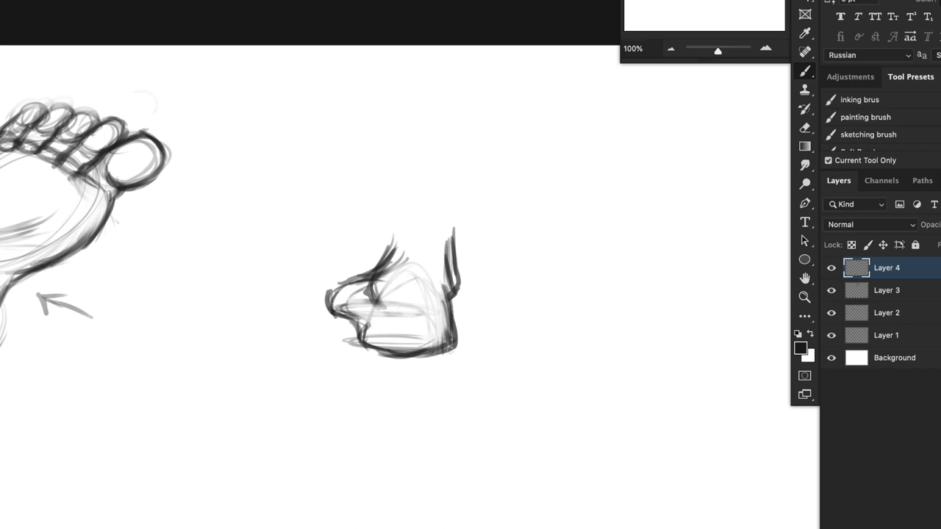
Sketch the small toe protruding from the forefoot, and add the Achilles tendon lines above the heel.
mouse_move(374, 268)
mouse_down()
mouse_move(316, 294)
mouse_move(322, 305)
mouse_move(373, 271)
mouse_up()
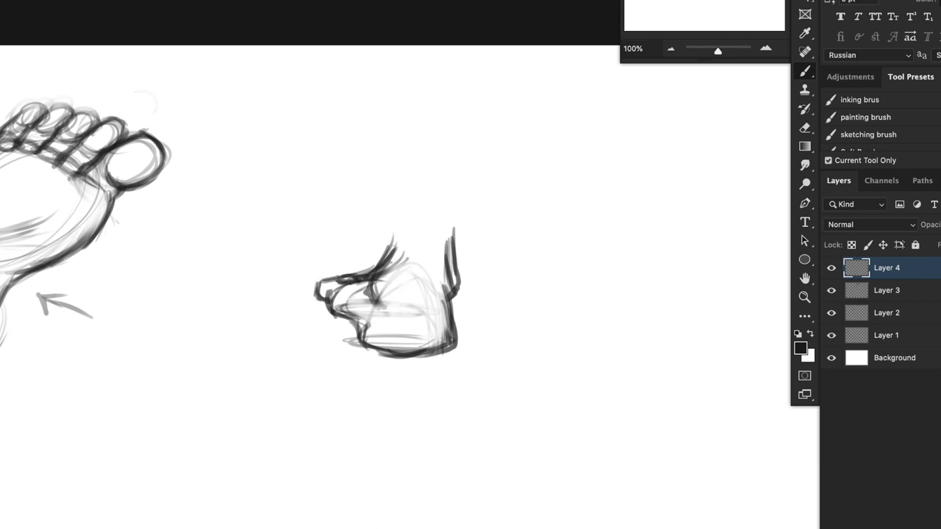
drag(394, 234, 377, 271)
mouse_move(416, 233)
mouse_down()
mouse_move(396, 284)
mouse_move(445, 288)
mouse_up()
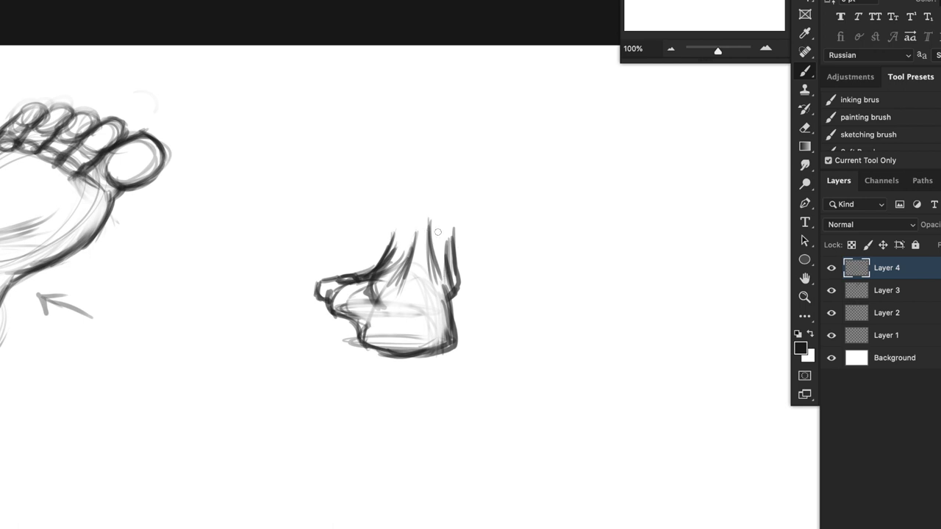
drag(436, 222, 441, 287)
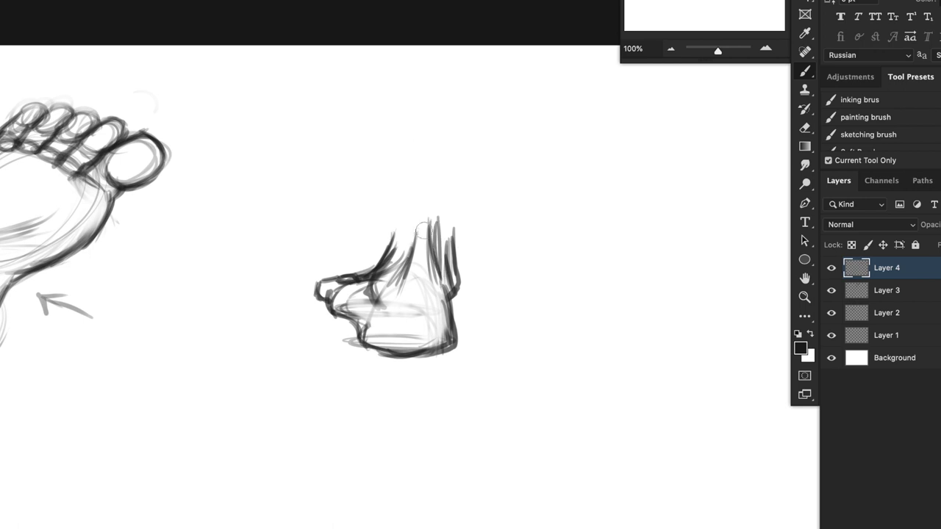
mouse_move(425, 225)
mouse_down()
mouse_move(432, 281)
mouse_move(399, 262)
mouse_move(363, 296)
mouse_move(385, 294)
mouse_move(386, 280)
mouse_move(386, 299)
mouse_move(431, 226)
mouse_up()
Adjust the brush size, add slanted lines inside the heel, darken its rounded underside and soften the leftover construction lines.
key([)
key([)
mouse_move(376, 330)
mouse_down()
mouse_move(371, 324)
mouse_move(382, 344)
mouse_up()
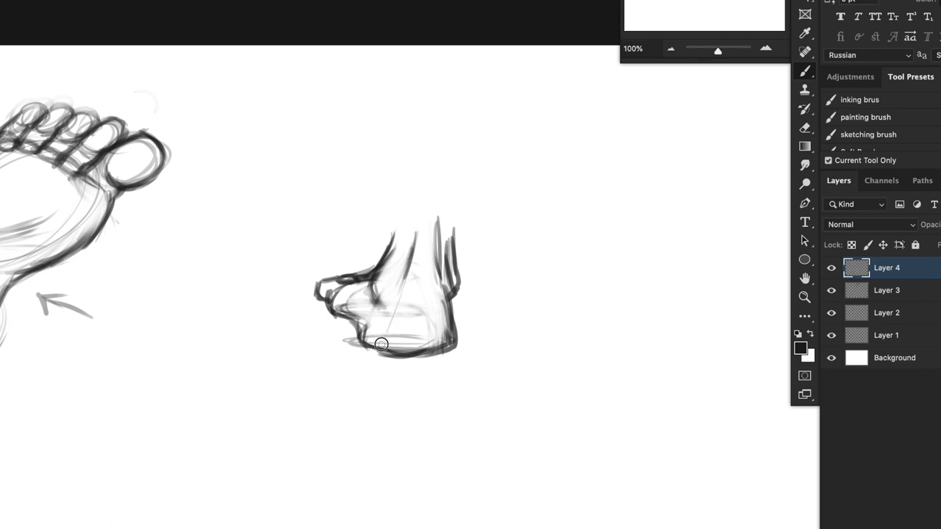
drag(395, 298, 388, 350)
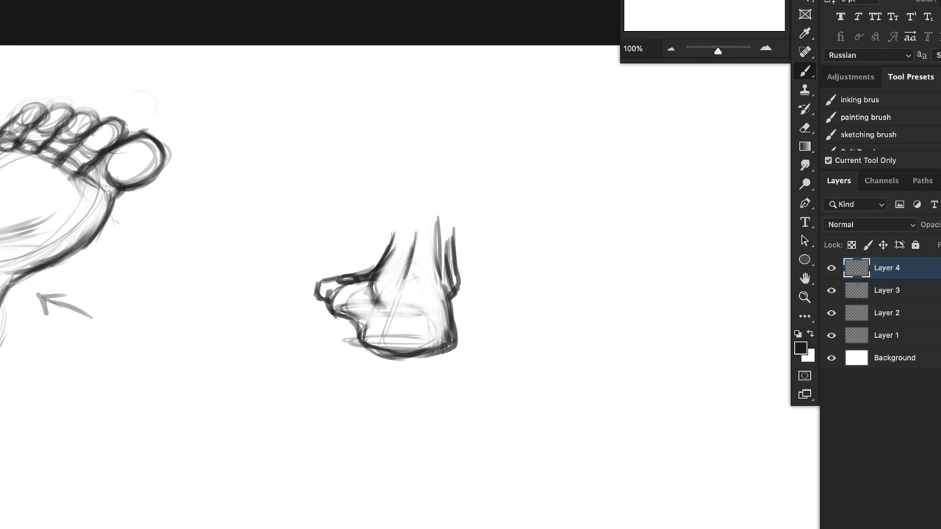
mouse_move(366, 344)
mouse_down()
mouse_move(420, 361)
mouse_move(451, 313)
mouse_up()
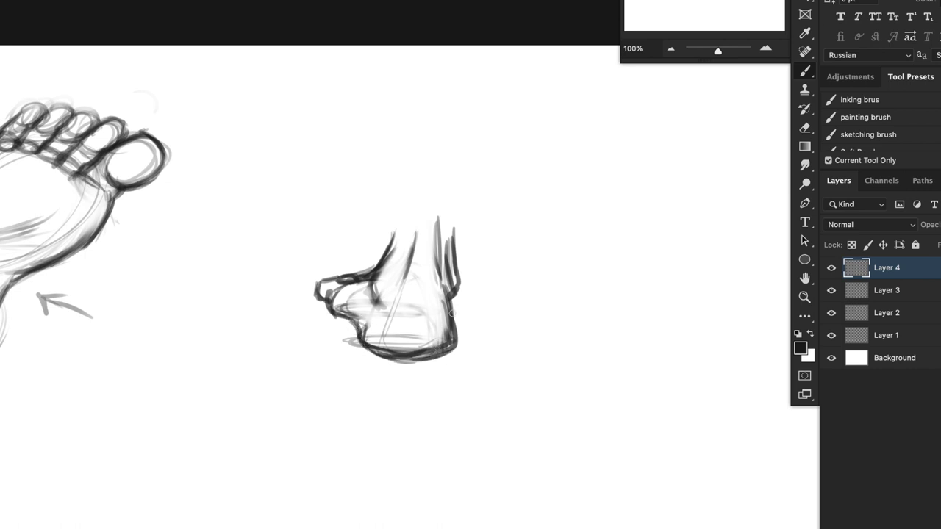
key(])
mouse_move(380, 336)
mouse_down()
mouse_move(428, 331)
mouse_move(424, 313)
mouse_move(395, 318)
mouse_move(356, 296)
mouse_move(445, 273)
mouse_move(451, 235)
mouse_move(452, 293)
mouse_move(444, 281)
mouse_move(453, 288)
mouse_move(453, 262)
mouse_move(458, 275)
mouse_up()
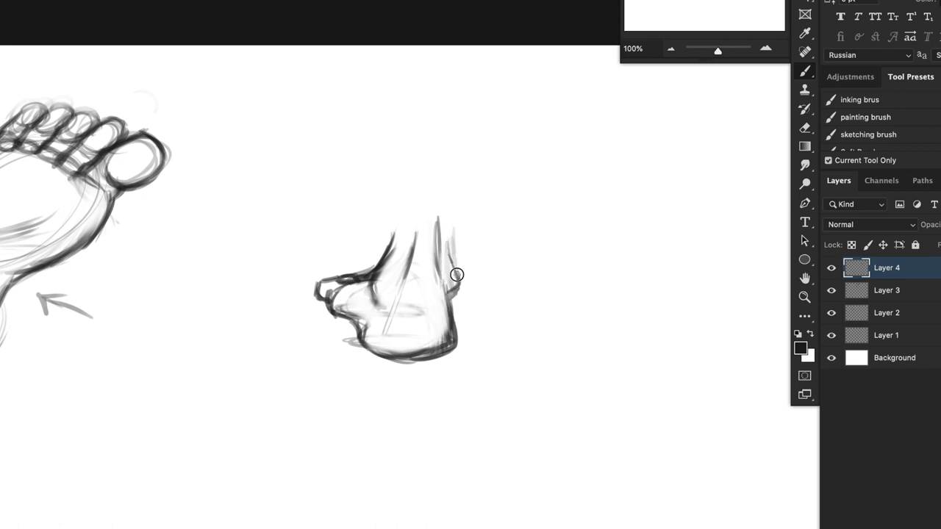
Enlarge the rear-view foot with Free Transform and apply the change.
key(super+t)
drag(545, 136, 657, 17)
key(Return)
key(super+d)
Switch to the Brush tool and add a new layer for another foot in the blank area below the existing sketches.
key(super+minus)
drag(391, 486, 464, 394)
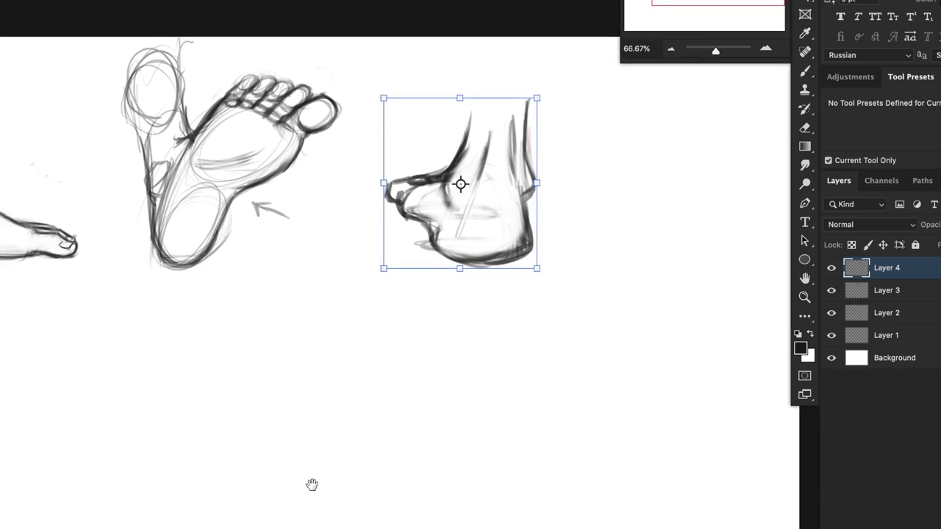
drag(270, 487, 445, 405)
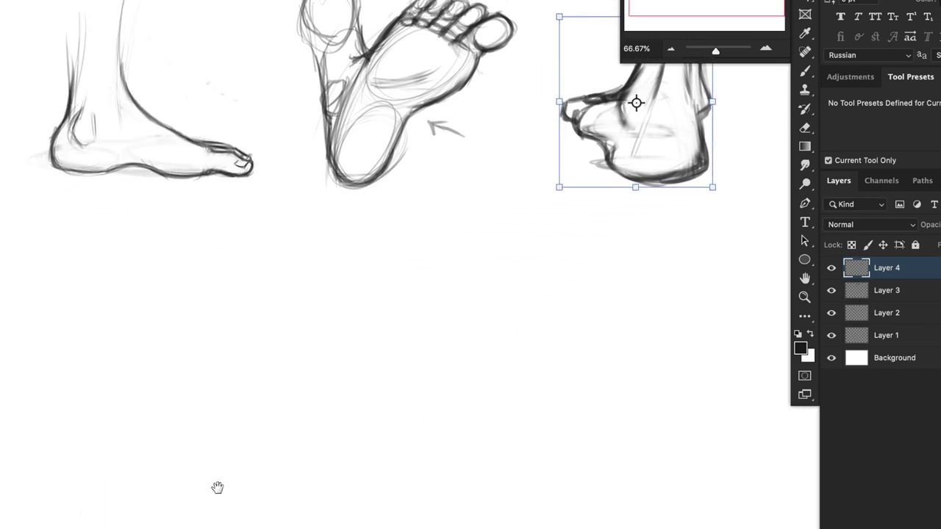
mouse_move(216, 488)
mouse_down()
mouse_move(311, 455)
mouse_move(464, 372)
mouse_move(478, 262)
mouse_up()
click(763, 50)
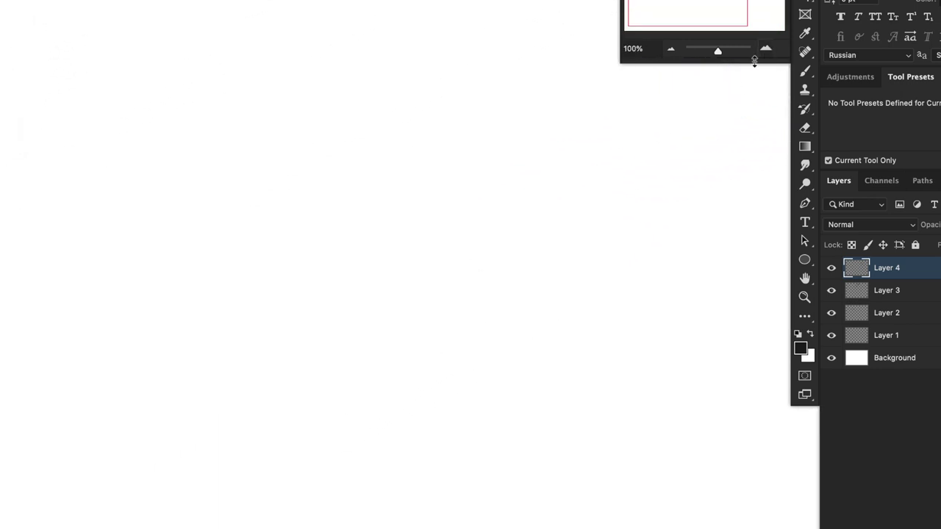
drag(300, 247, 198, 309)
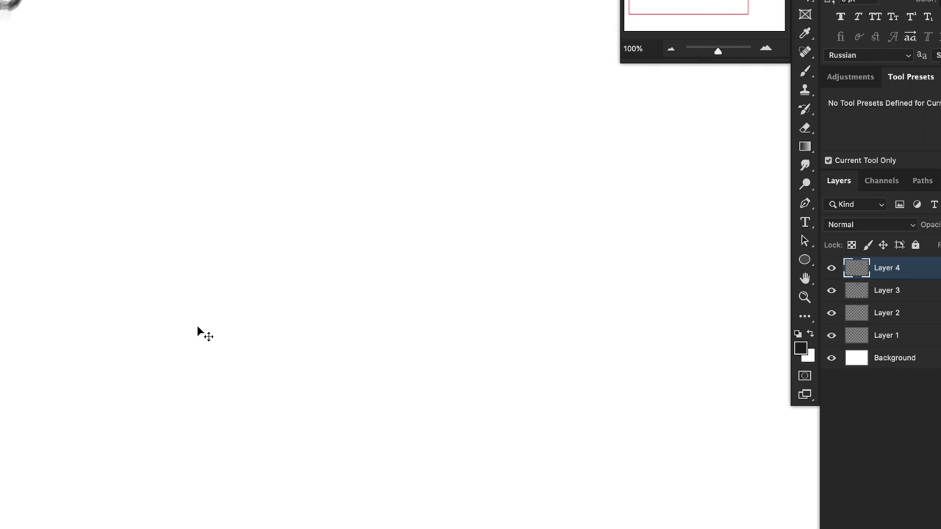
key(b)
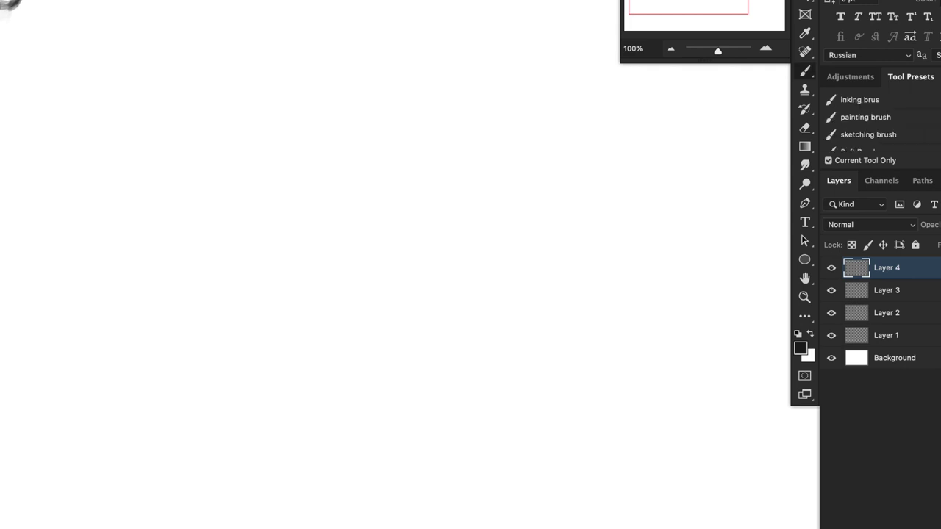
key(super+shift+alt+n)
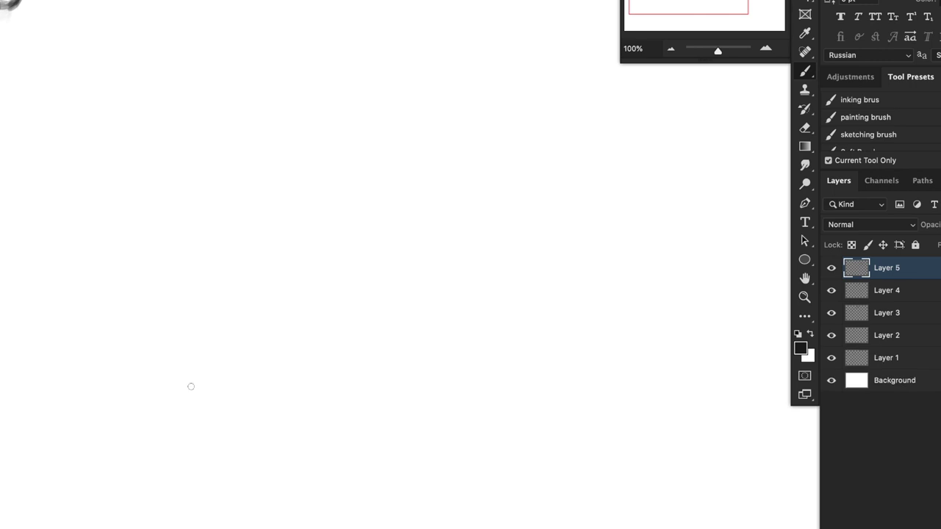
Sketch a large tilted ball oval and a smaller heel oval, and wrap both in a curved sole outline.
mouse_move(162, 402)
mouse_down()
mouse_move(174, 428)
mouse_move(195, 426)
mouse_move(204, 410)
mouse_up()
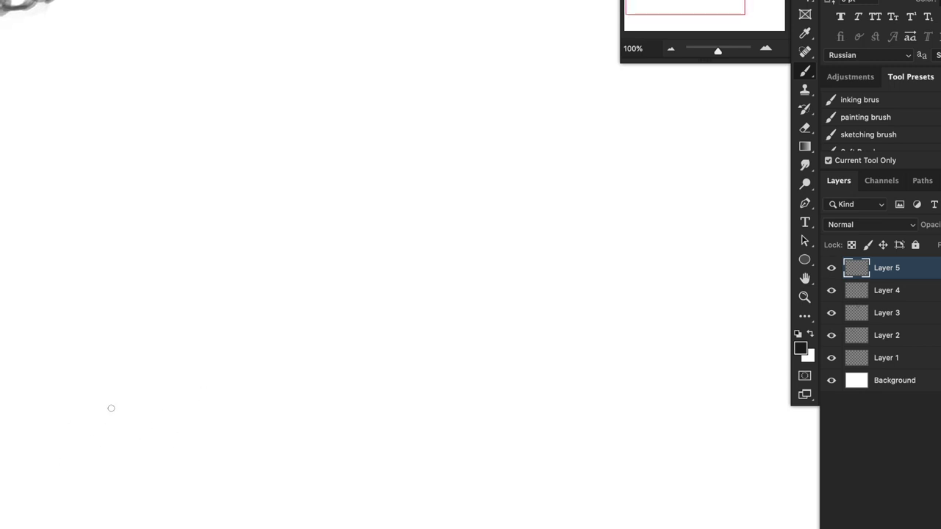
mouse_move(111, 408)
mouse_down()
mouse_move(120, 407)
mouse_move(40, 458)
mouse_move(137, 445)
mouse_move(63, 482)
mouse_up()
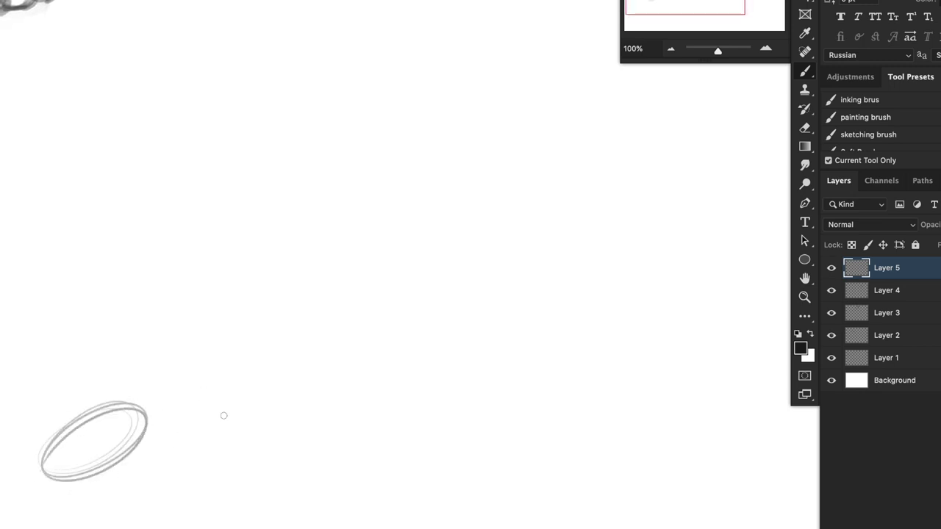
mouse_move(147, 410)
mouse_down()
mouse_move(208, 375)
mouse_move(152, 401)
mouse_move(210, 419)
mouse_up()
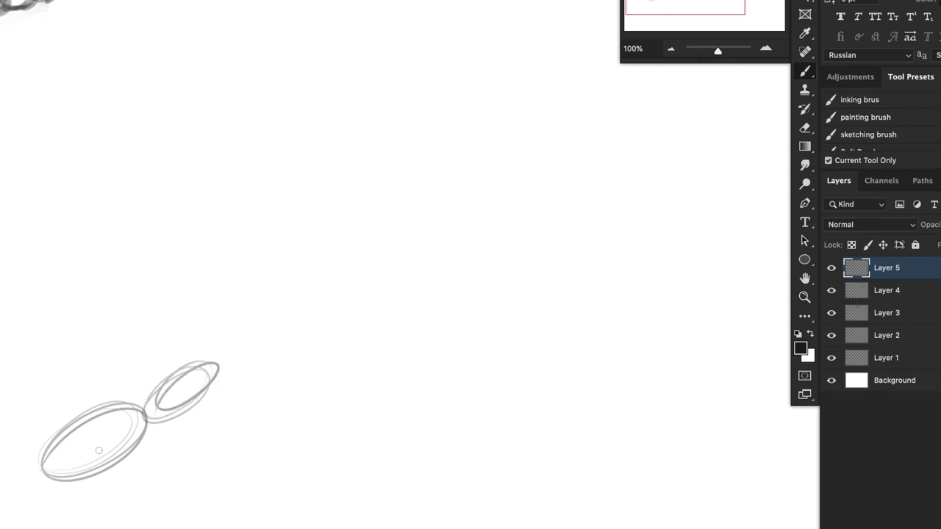
mouse_move(36, 458)
mouse_down()
mouse_move(101, 399)
mouse_move(63, 426)
mouse_move(143, 384)
mouse_move(38, 452)
mouse_up()
mouse_move(57, 486)
mouse_down()
mouse_move(176, 415)
mouse_move(212, 369)
mouse_move(174, 416)
mouse_up()
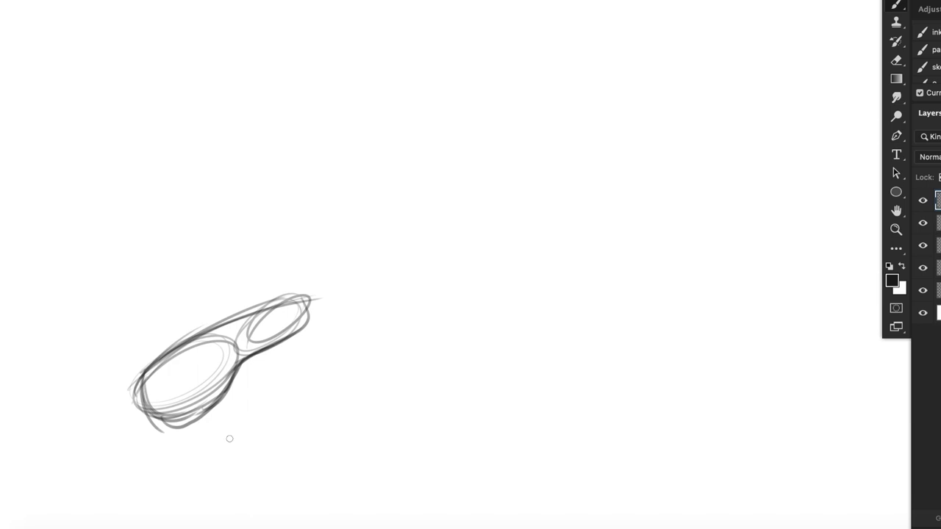
Sketch the instep line, the back of the heel and the ankle bone above the new sole.
mouse_move(140, 379)
mouse_down()
mouse_move(196, 257)
mouse_move(225, 258)
mouse_up()
mouse_move(236, 253)
mouse_down()
mouse_move(309, 297)
mouse_move(310, 335)
mouse_up()
mouse_move(245, 292)
mouse_down()
mouse_move(235, 255)
mouse_move(260, 288)
mouse_up()
mouse_move(235, 283)
mouse_down()
mouse_move(266, 267)
mouse_move(263, 287)
mouse_up()
drag(269, 275, 303, 295)
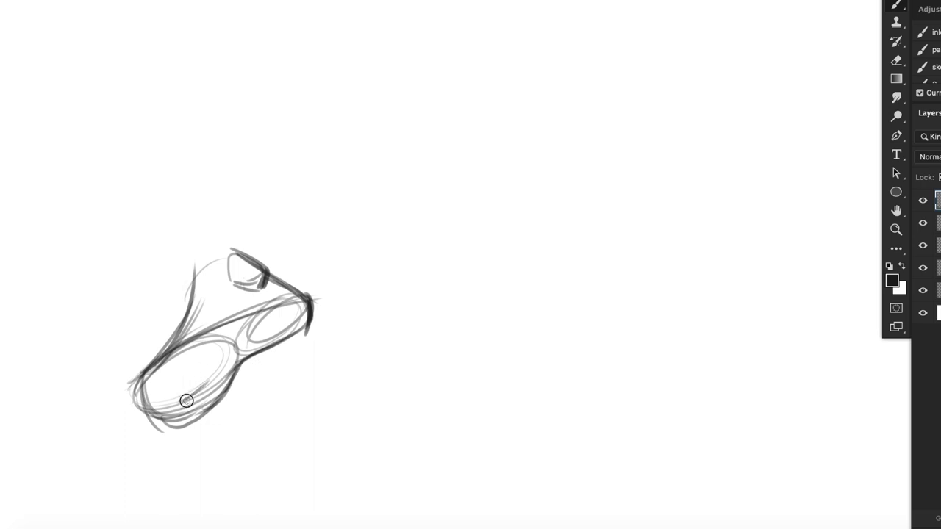
Draw a curved crease inside the ball oval and darken the sole's lower edge and the instep line.
drag(183, 403, 214, 367)
drag(189, 417, 293, 340)
mouse_move(194, 267)
mouse_down()
mouse_move(149, 360)
mouse_move(155, 416)
mouse_up()
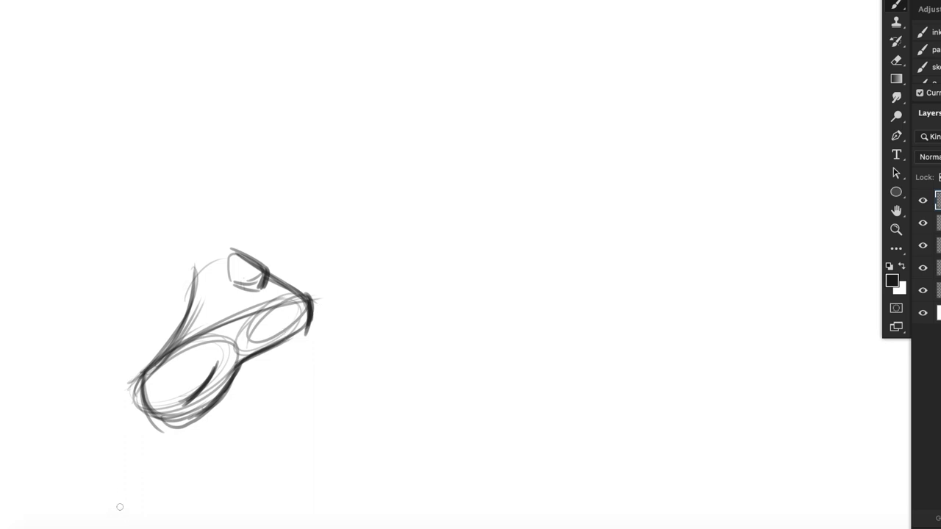
Sketch the big toe and a curved block divided into four smaller toes at the front of the tilted sole, and darken their outlines.
drag(121, 447, 170, 438)
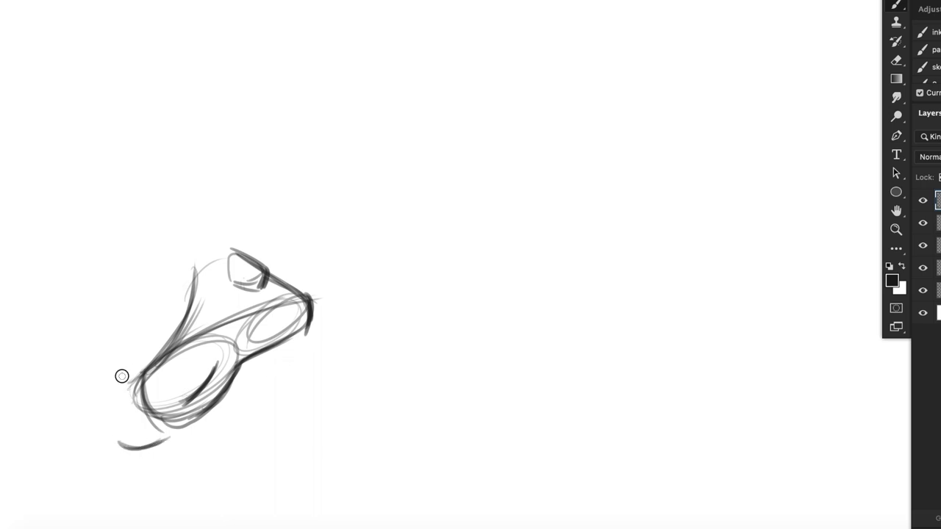
mouse_move(124, 377)
mouse_down()
mouse_move(144, 373)
mouse_move(120, 430)
mouse_move(134, 423)
mouse_move(136, 435)
mouse_move(158, 421)
mouse_move(177, 432)
mouse_up()
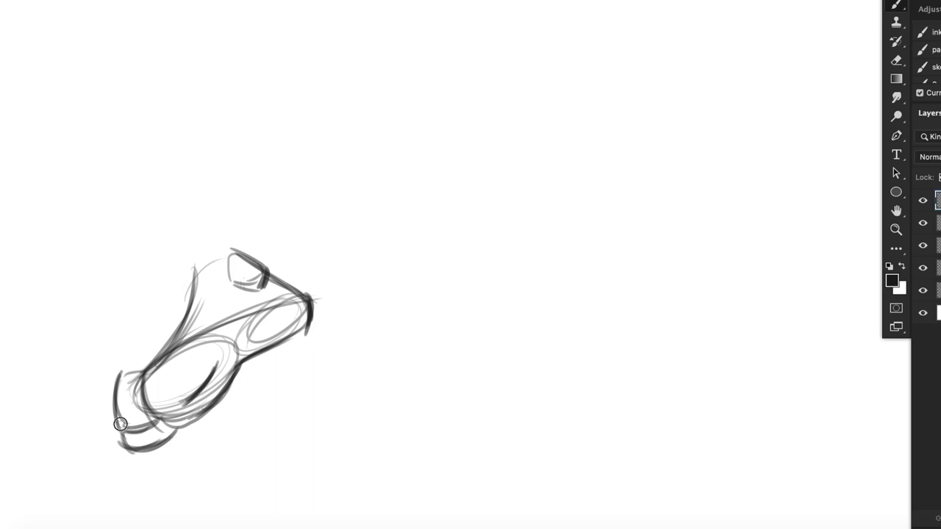
key(bracketleft)
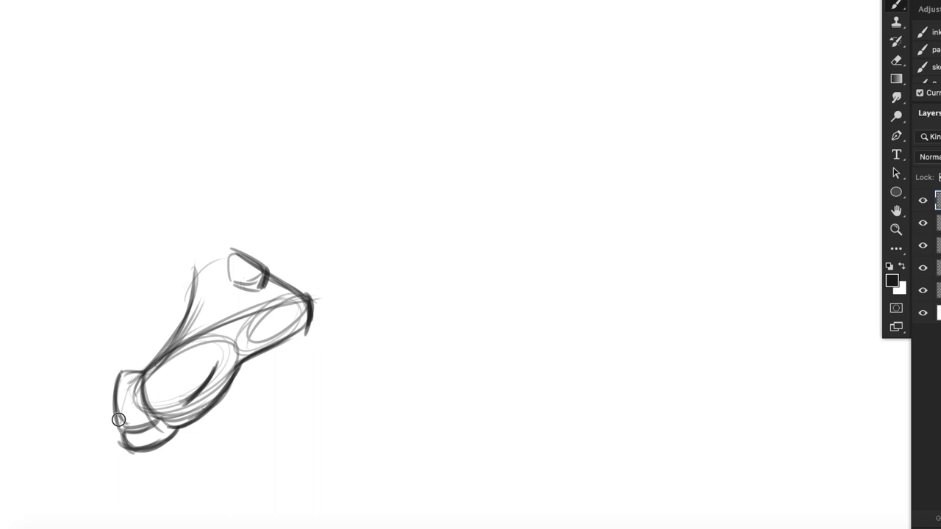
mouse_move(119, 420)
mouse_down()
mouse_move(120, 387)
mouse_move(145, 388)
mouse_move(164, 370)
mouse_up()
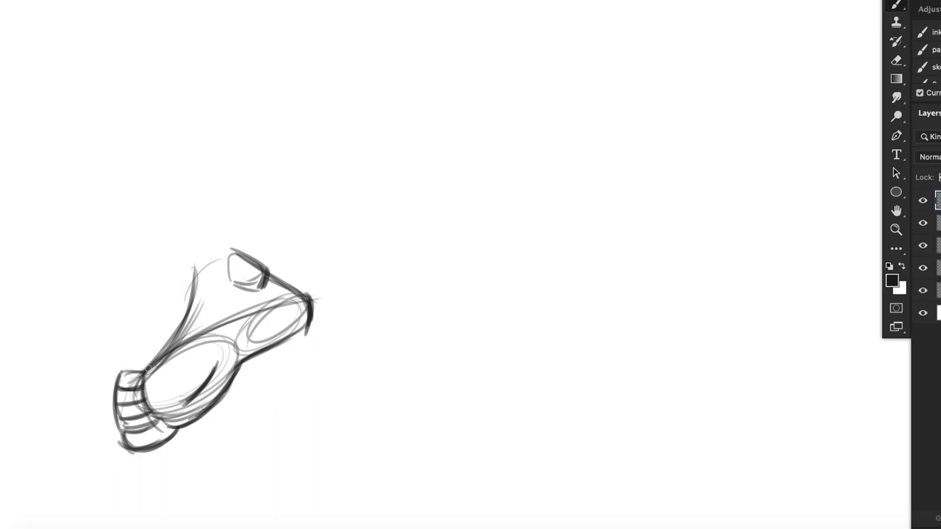
mouse_move(133, 370)
mouse_down()
mouse_move(118, 384)
mouse_move(151, 441)
mouse_move(180, 426)
mouse_up()
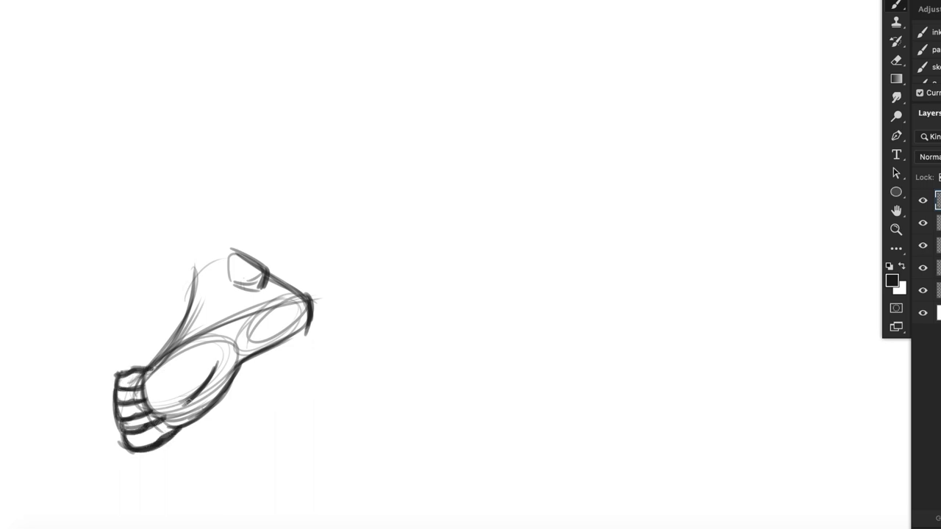
Darken the tilted foot's contour along the big toe, ball, arch, heel and instep, and reinforce the front of the ankle.
mouse_move(125, 444)
mouse_down()
mouse_move(143, 448)
mouse_move(203, 413)
mouse_move(243, 364)
mouse_up()
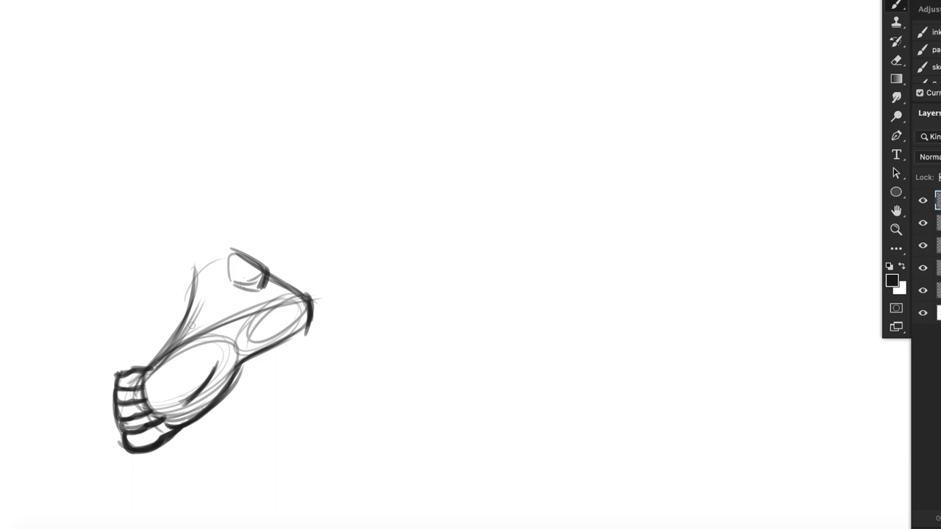
drag(124, 374, 114, 379)
drag(141, 431, 150, 406)
mouse_move(150, 368)
mouse_down()
mouse_move(182, 327)
mouse_move(196, 267)
mouse_up()
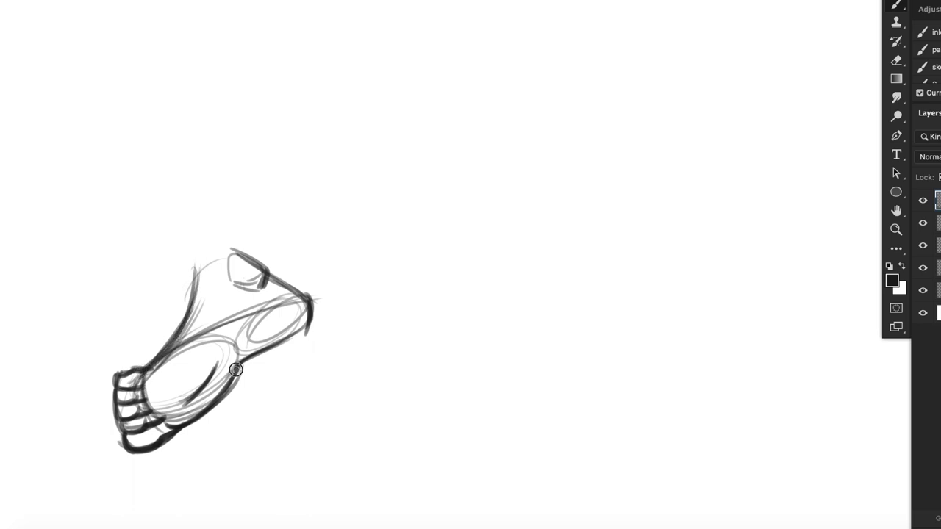
mouse_move(237, 365)
mouse_down()
mouse_move(304, 333)
mouse_move(311, 299)
mouse_up()
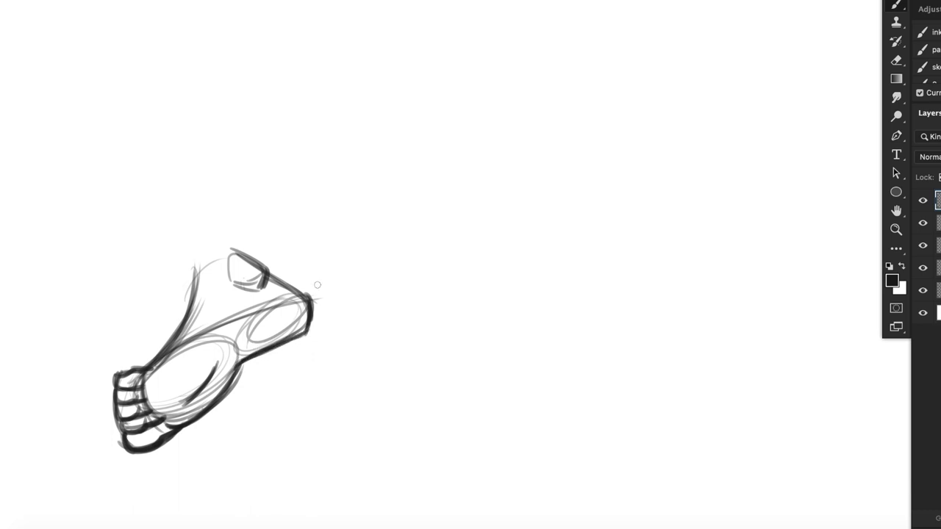
drag(185, 261, 190, 312)
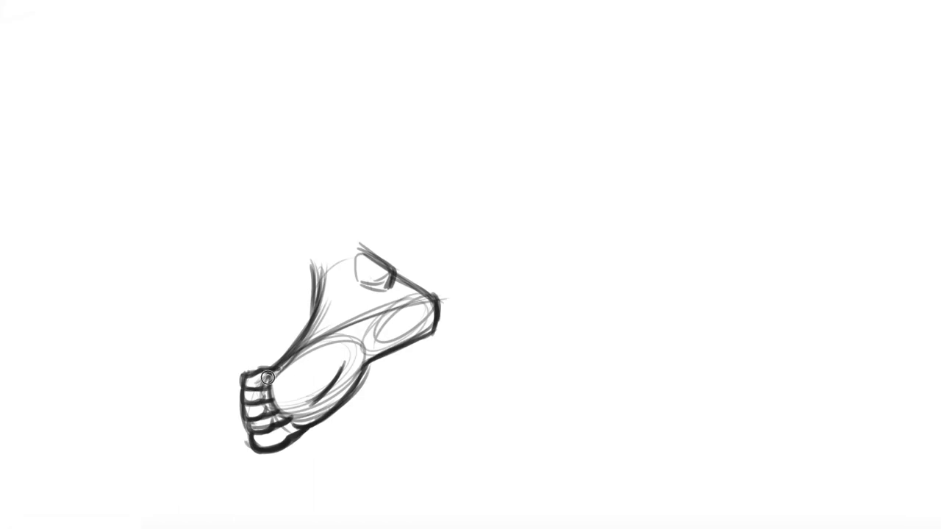
Strengthen the upper edge of the sole and shade the sole plane and the underside of the ankle bone in light grey.
drag(150, 370, 195, 343)
drag(275, 378, 343, 332)
drag(294, 362, 407, 315)
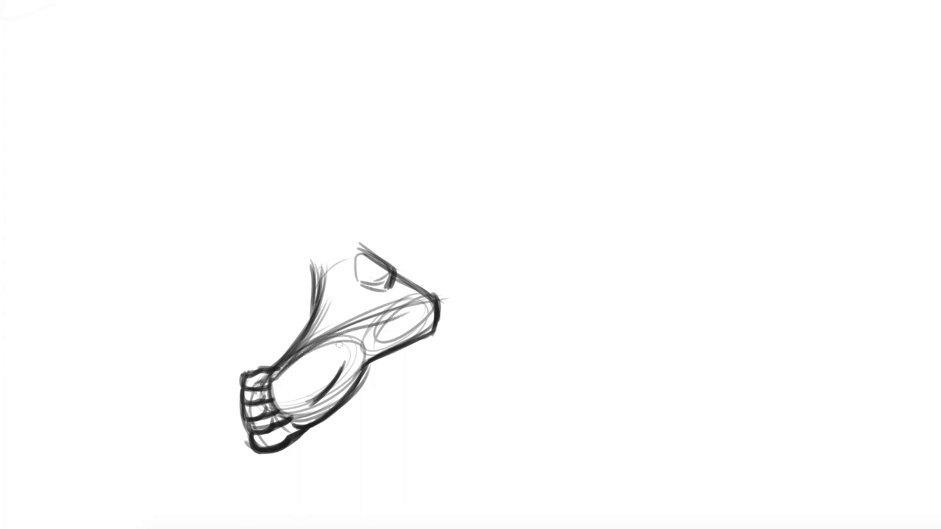
mouse_move(289, 361)
mouse_down()
mouse_move(230, 448)
mouse_move(247, 443)
mouse_move(378, 279)
mouse_up()
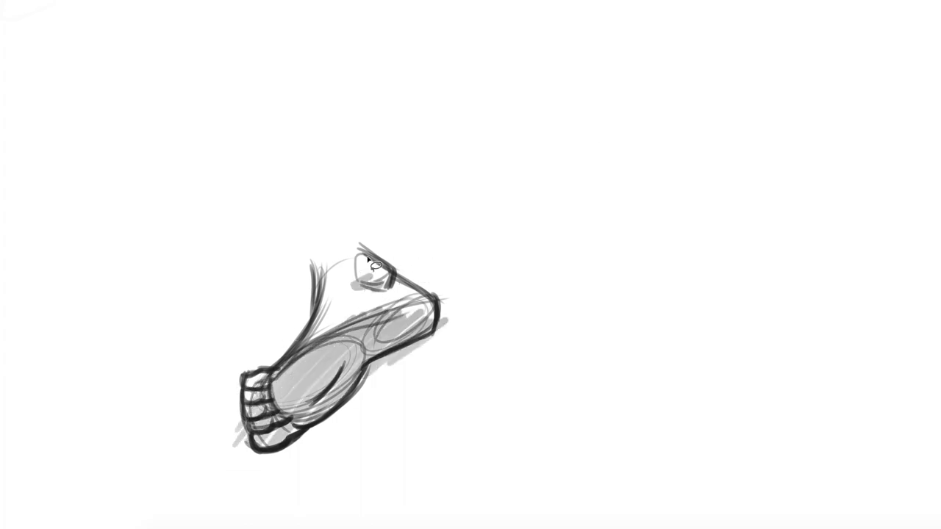
Lasso the tilted sole-view foot, enlarge and reposition it with Free Transform, then apply the change and deselect.
mouse_move(346, 184)
mouse_down()
mouse_move(525, 368)
mouse_move(353, 185)
mouse_up()
key(ctrl+t)
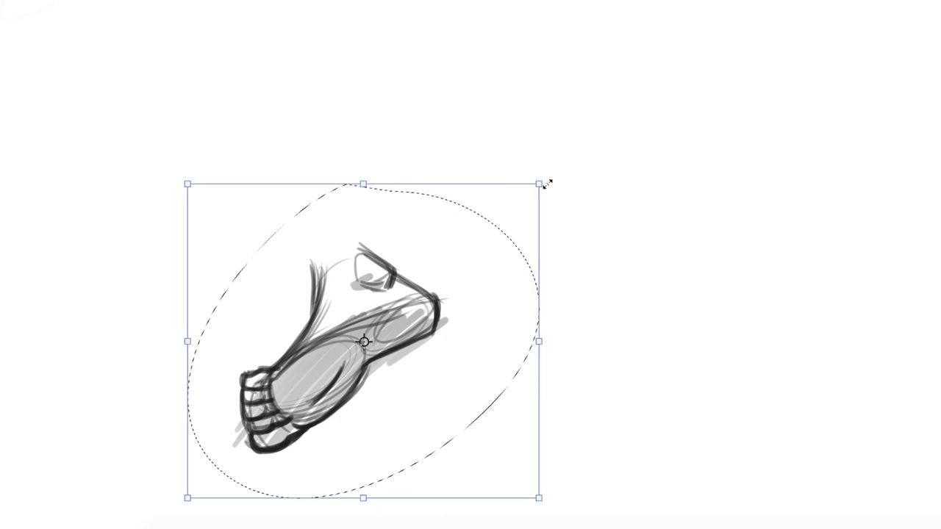
drag(547, 184, 651, 80)
drag(499, 319, 360, 233)
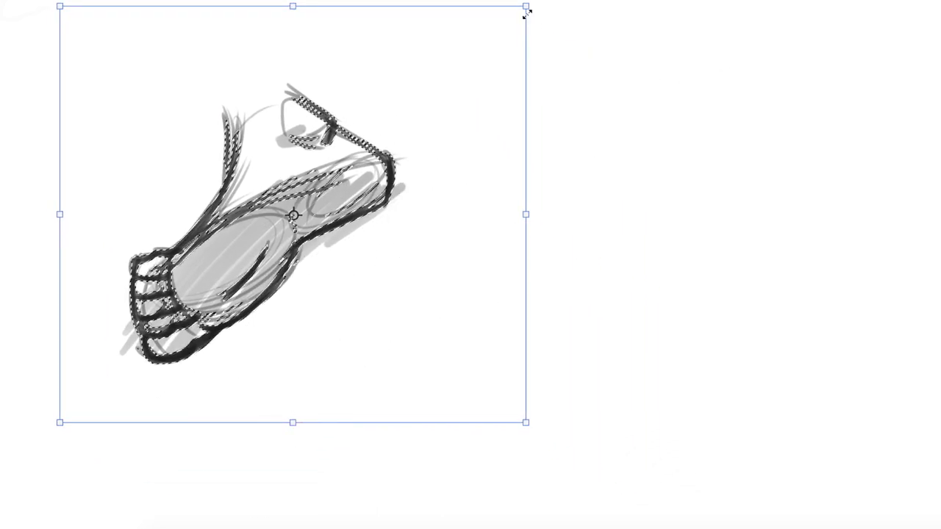
drag(527, 14, 562, 0)
key(Return)
key(ctrl+d)
Reduce the brush size and sketch a wide, flat, slightly tilted oval in the blank area beside the tilted foot.
drag(836, 367, 610, 394)
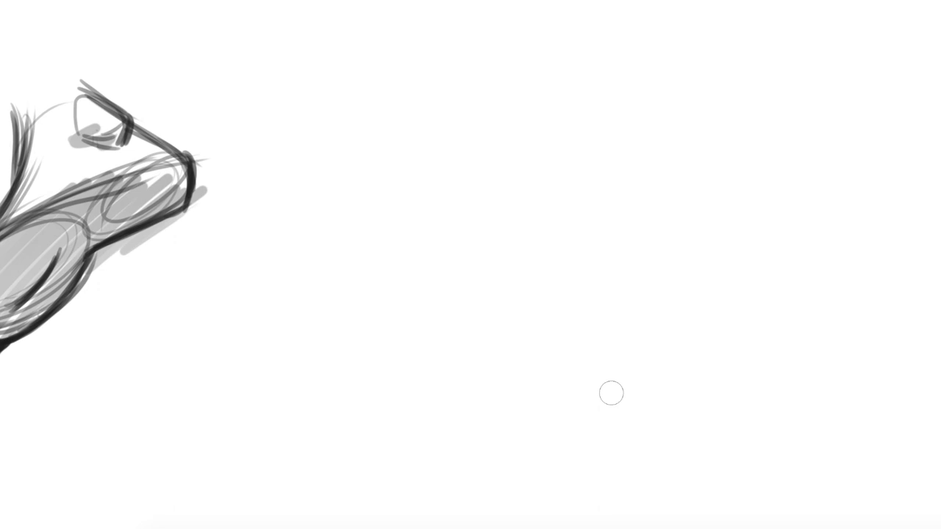
mouse_move(513, 339)
mouse_down()
mouse_move(549, 366)
mouse_move(527, 342)
mouse_up()
key(bracketleft)
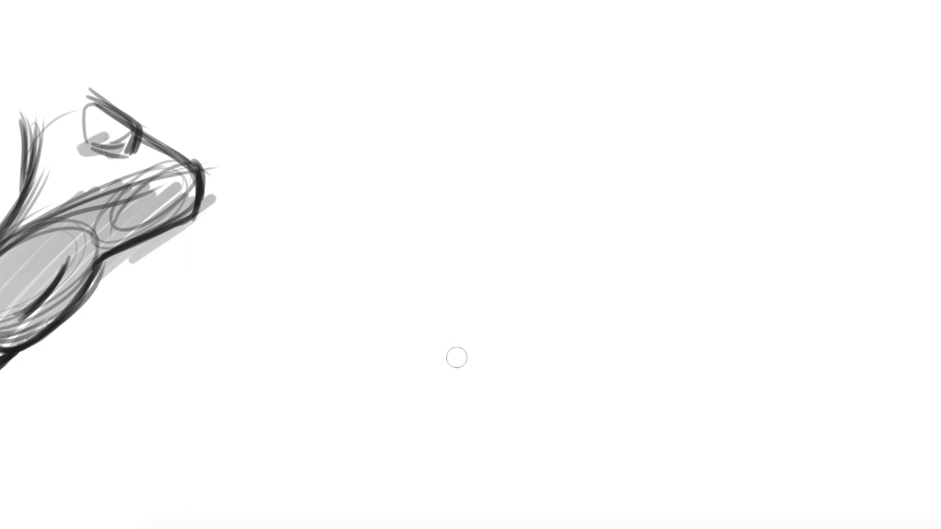
key(bracketleft)
key(bracketleft)
key(bracketleft)
mouse_move(402, 334)
mouse_down()
mouse_move(444, 376)
mouse_move(360, 359)
mouse_move(498, 330)
mouse_move(467, 388)
mouse_move(415, 345)
mouse_up()
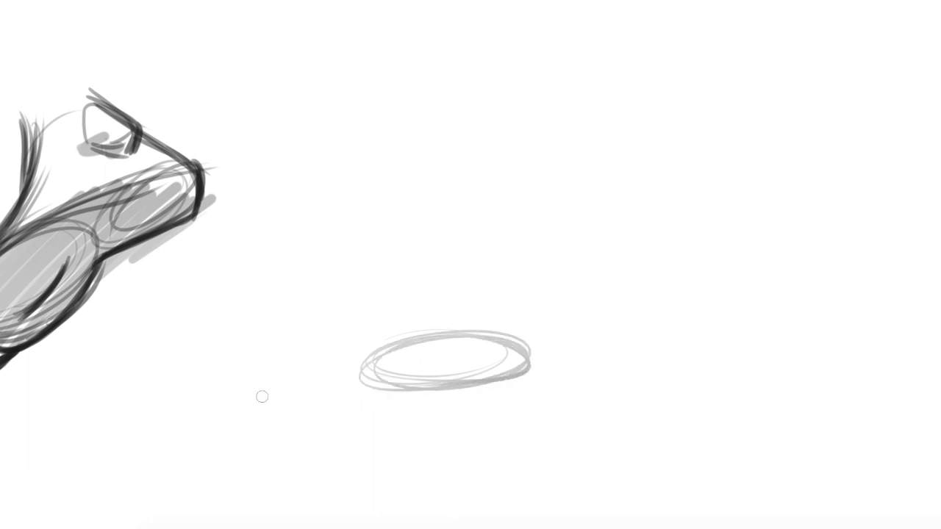